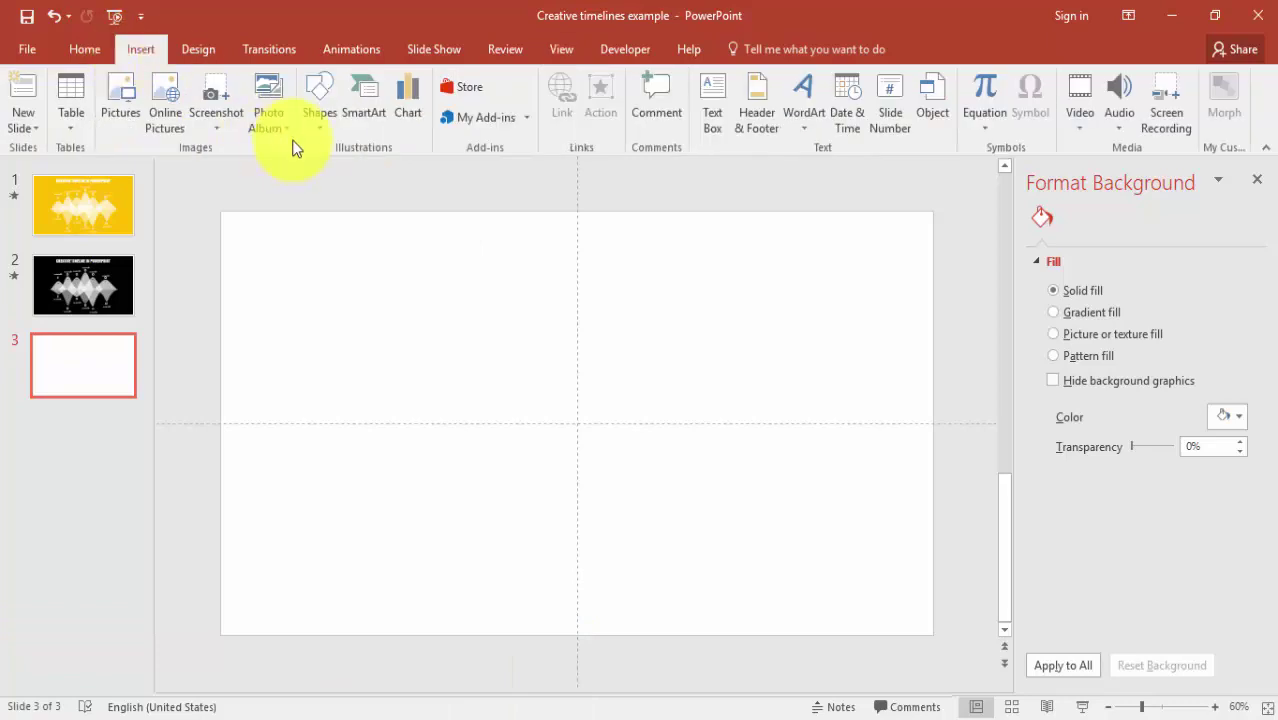
Step: Draw an isosceles triangle on slide 3 and size it to 2.47" by 3.11"
{"action": "left_click", "coordinate": [318, 115]}
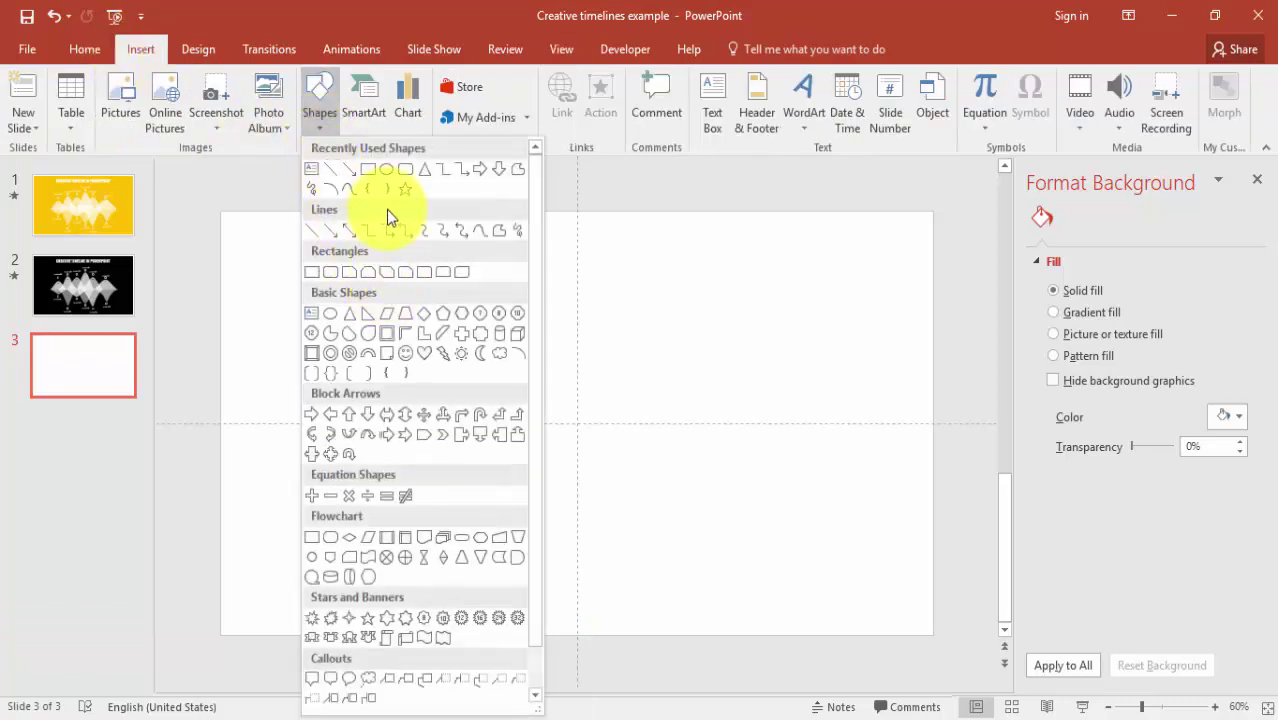
{"action": "left_click", "coordinate": [348, 316]}
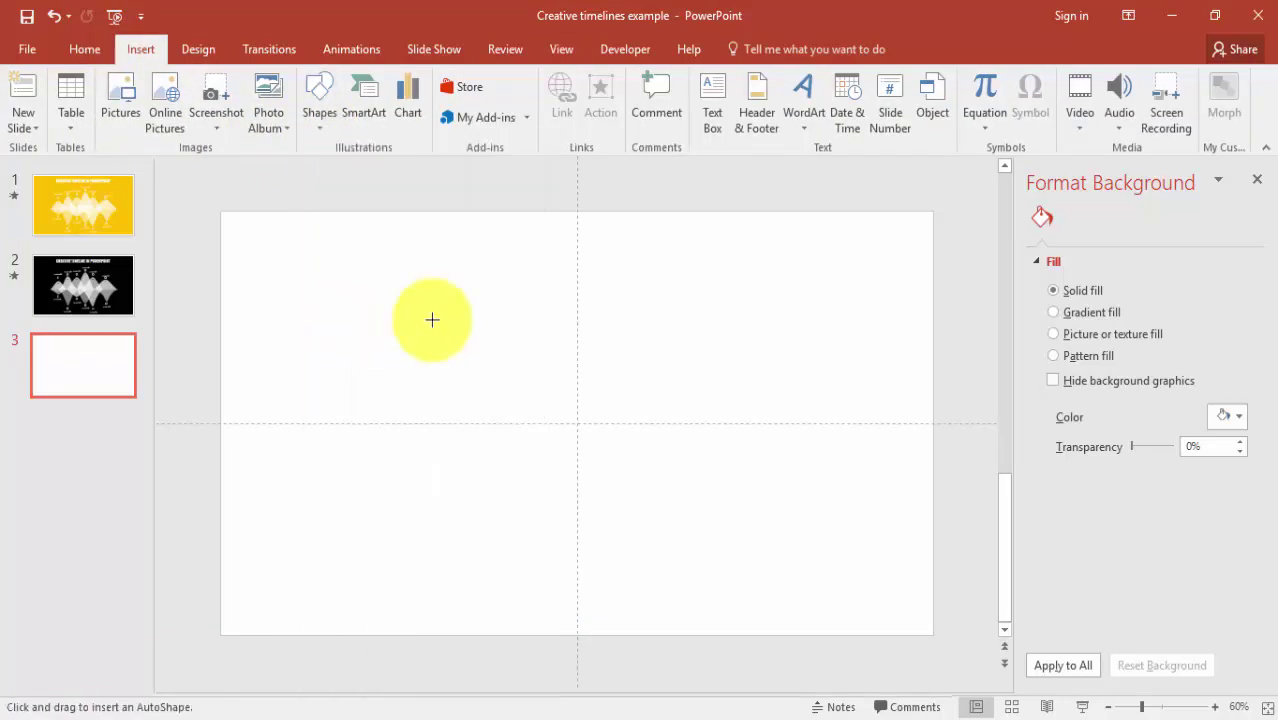
{"action": "left_click_drag", "start_coordinate": [577, 257], "coordinate": [751, 423]}
{"action": "left_click_drag", "start_coordinate": [749, 257], "coordinate": [743, 283]}
Step: Centre the triangle horizontally on the slide and give it no outline
{"action": "left_click", "coordinate": [955, 80]}
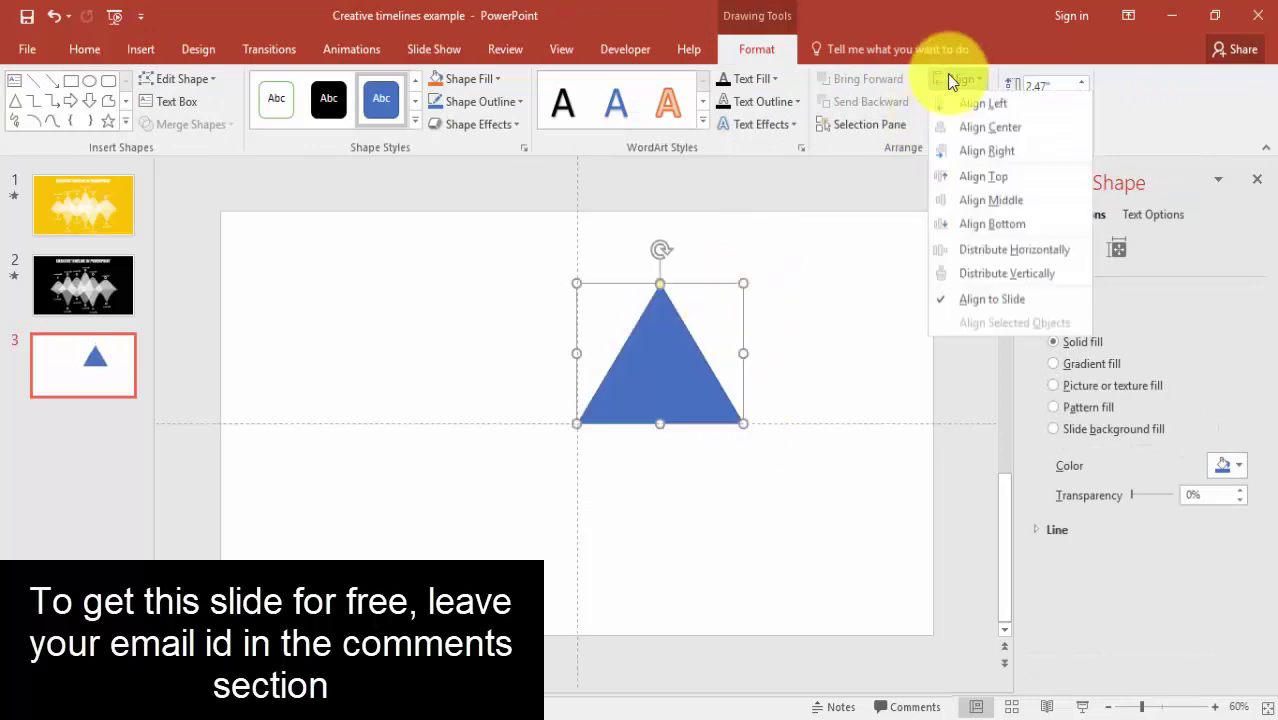
{"action": "key", "text": "Escape"}
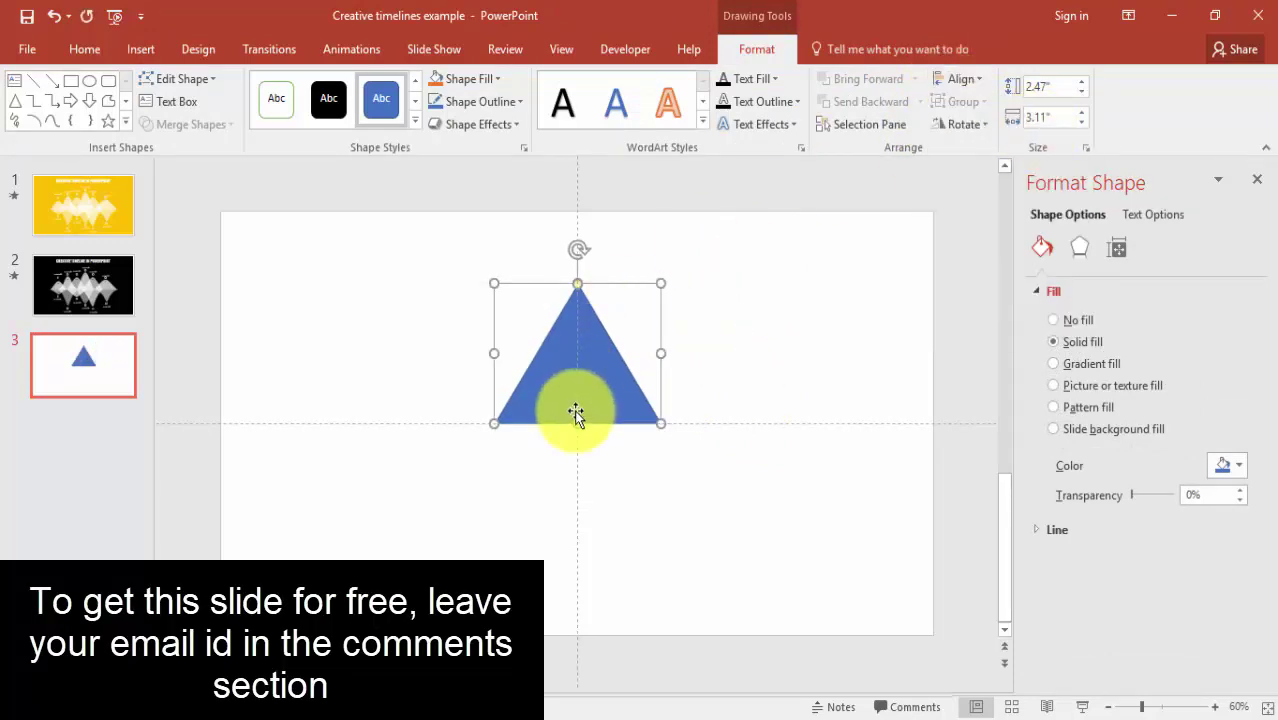
{"action": "left_click", "coordinate": [504, 104]}
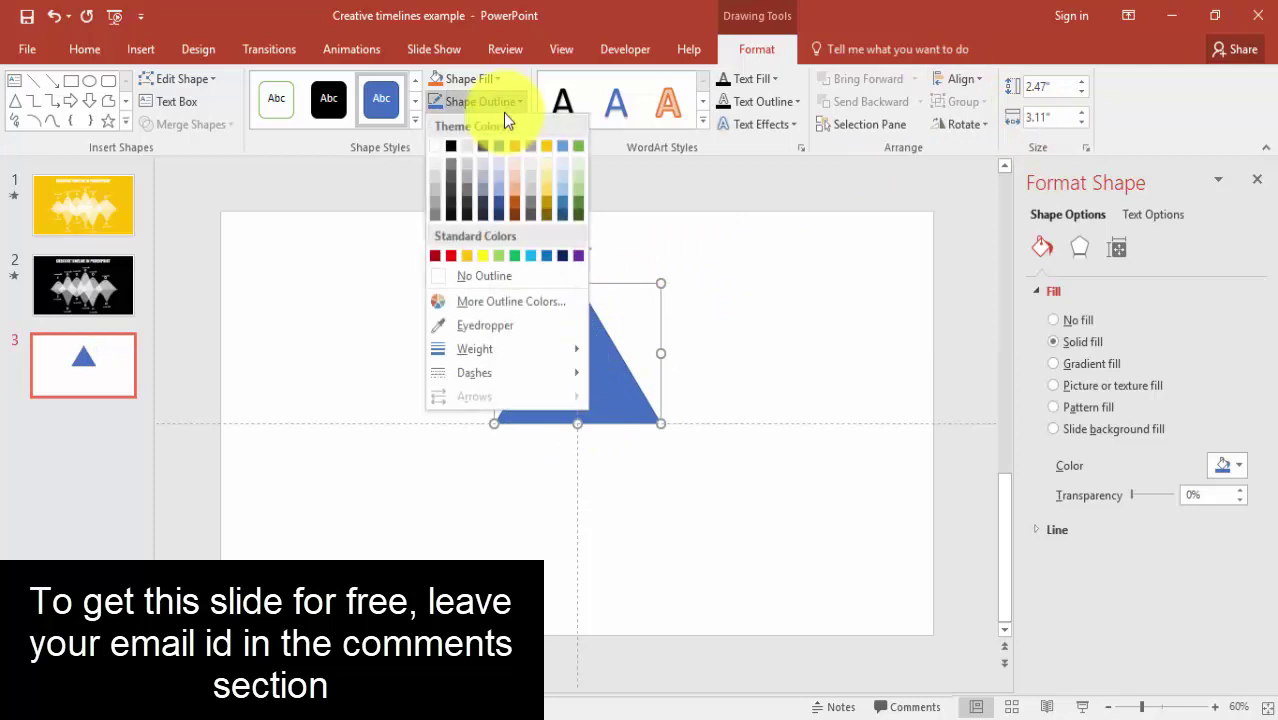
{"action": "left_click", "coordinate": [500, 276]}
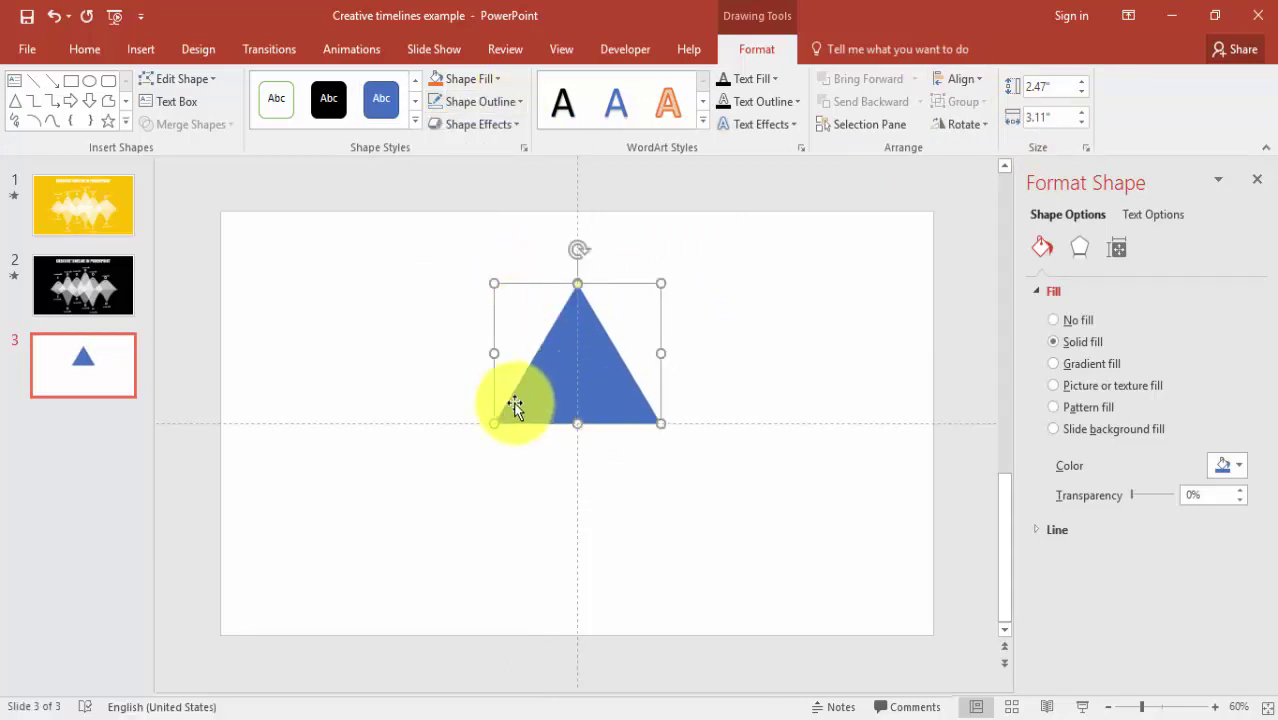
{"action": "left_click", "coordinate": [94, 222]}
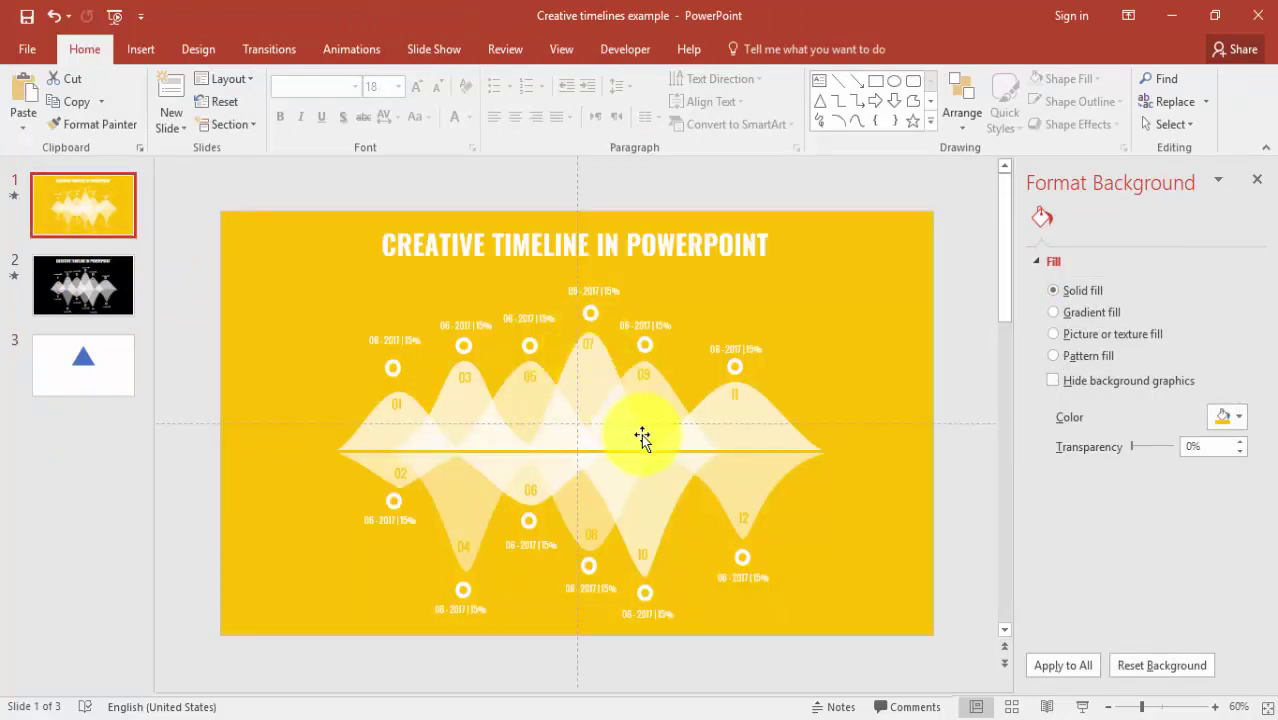
{"action": "left_click", "coordinate": [124, 352]}
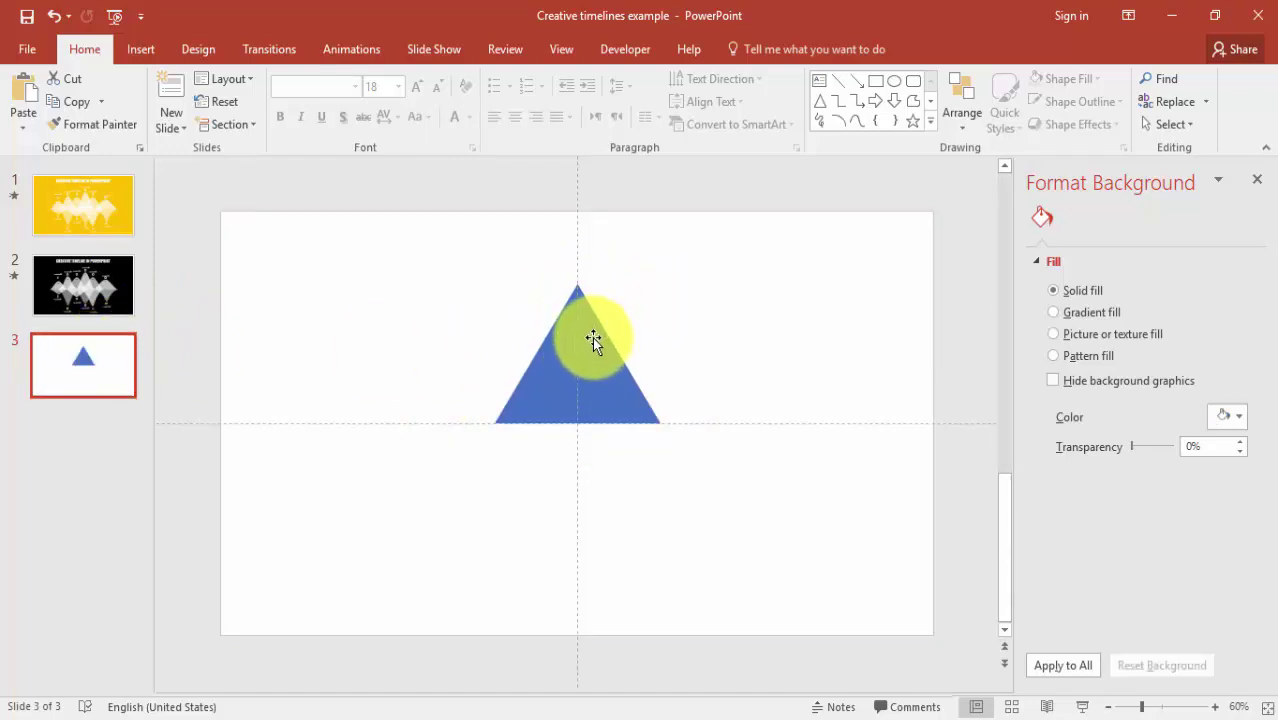
{"action": "left_click", "coordinate": [593, 338]}
Step: Edit the triangle's points and make its top point a smooth point
{"action": "right_click", "coordinate": [593, 338]}
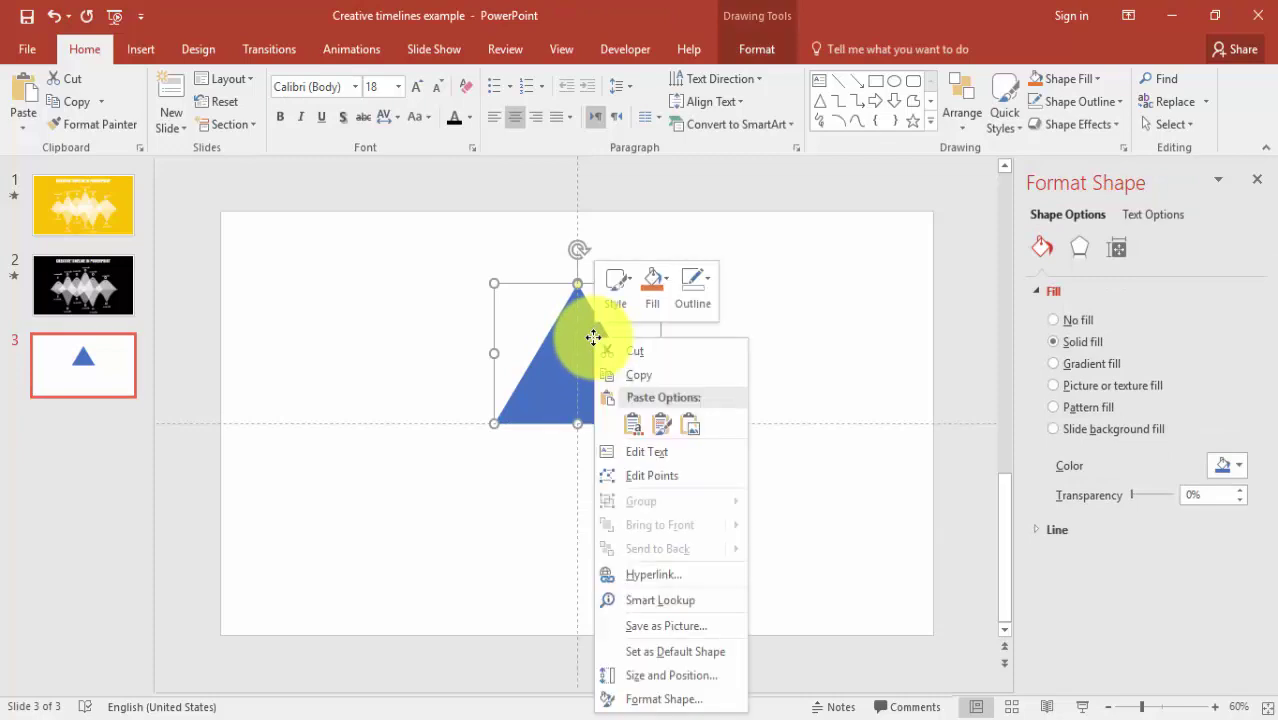
{"action": "left_click", "coordinate": [696, 478]}
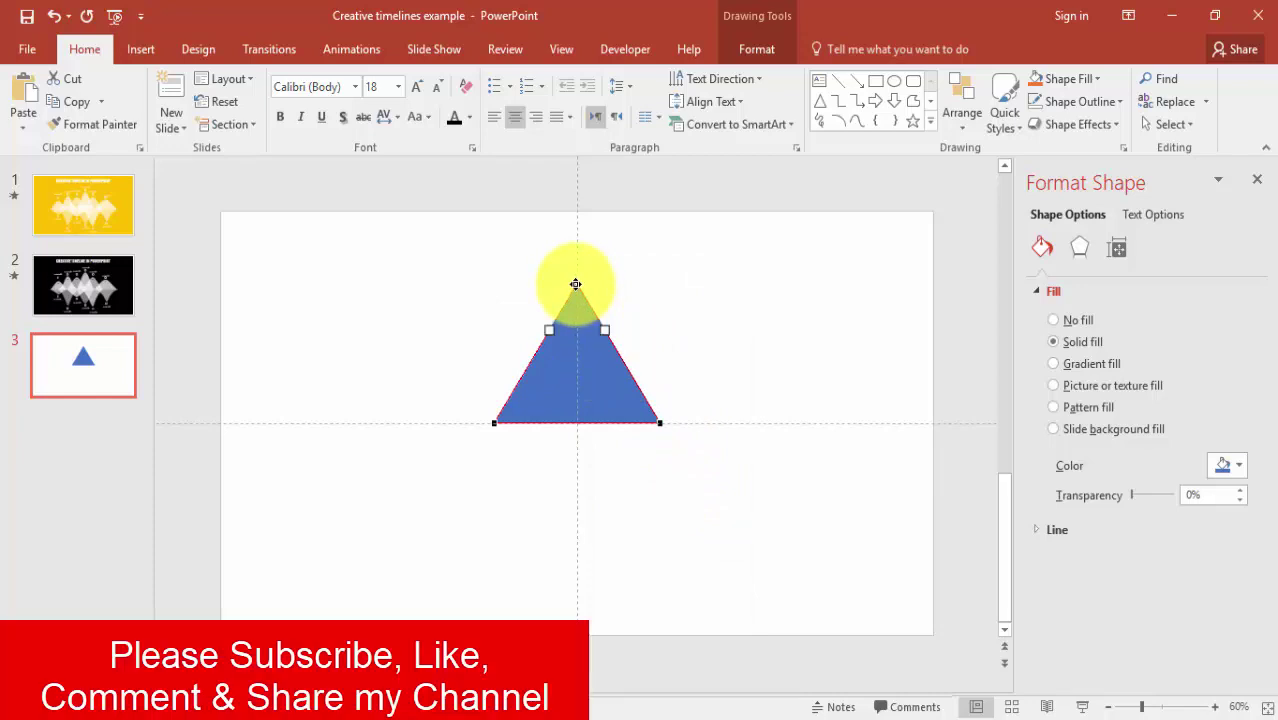
{"action": "right_click", "coordinate": [575, 284]}
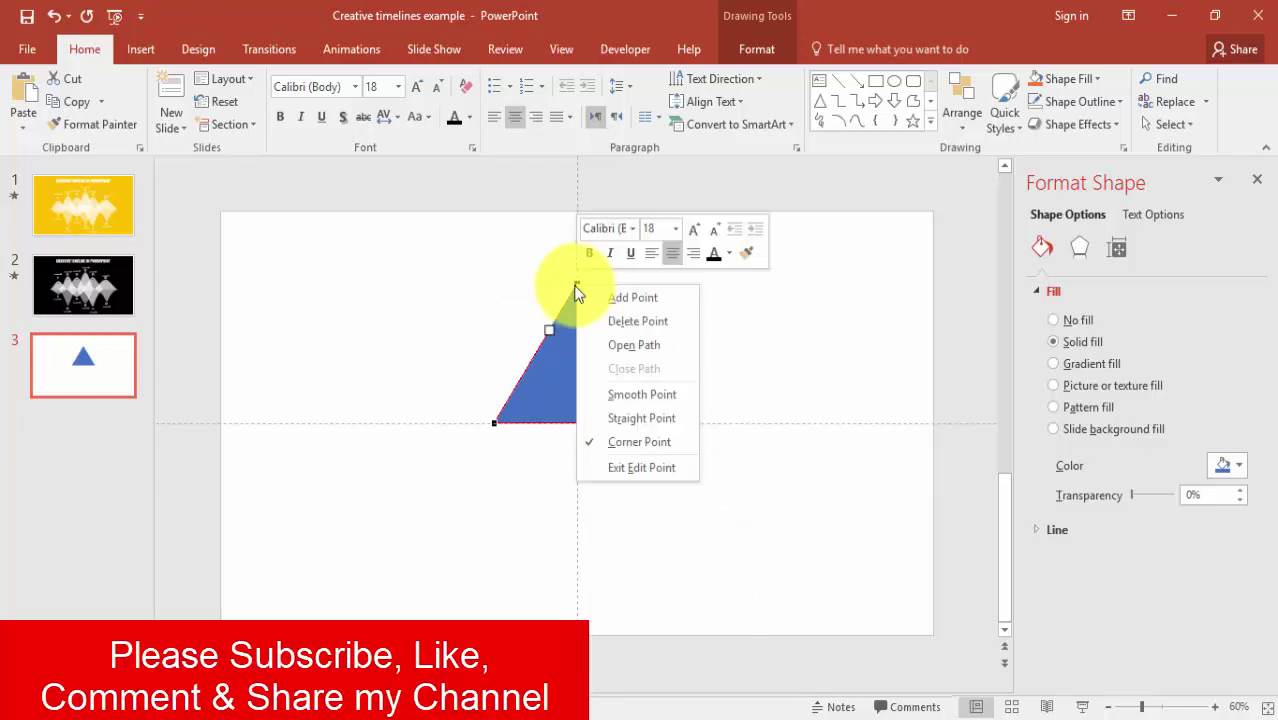
{"action": "left_click", "coordinate": [678, 400]}
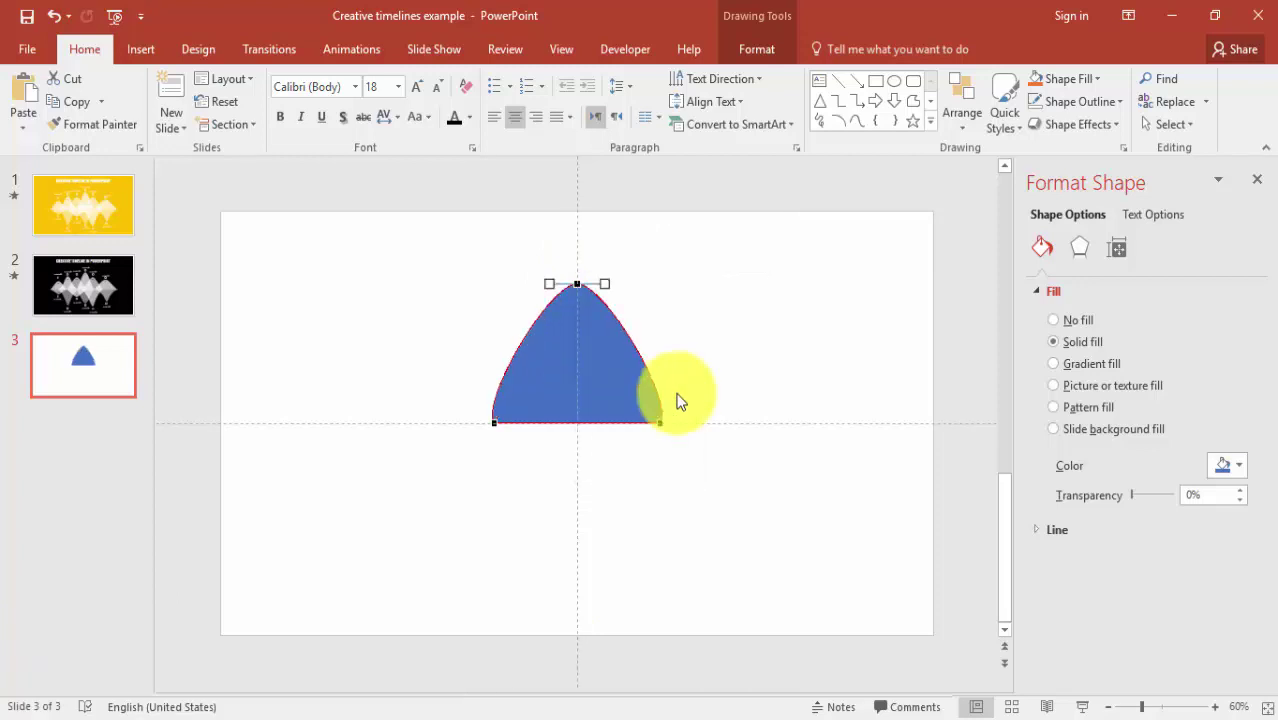
Step: Drag the bottom-left and bottom-right point handles outward so the base flares symmetrically
{"action": "left_click", "coordinate": [494, 422]}
{"action": "left_click_drag", "start_coordinate": [480, 399], "coordinate": [537, 390]}
{"action": "left_click", "coordinate": [658, 422]}
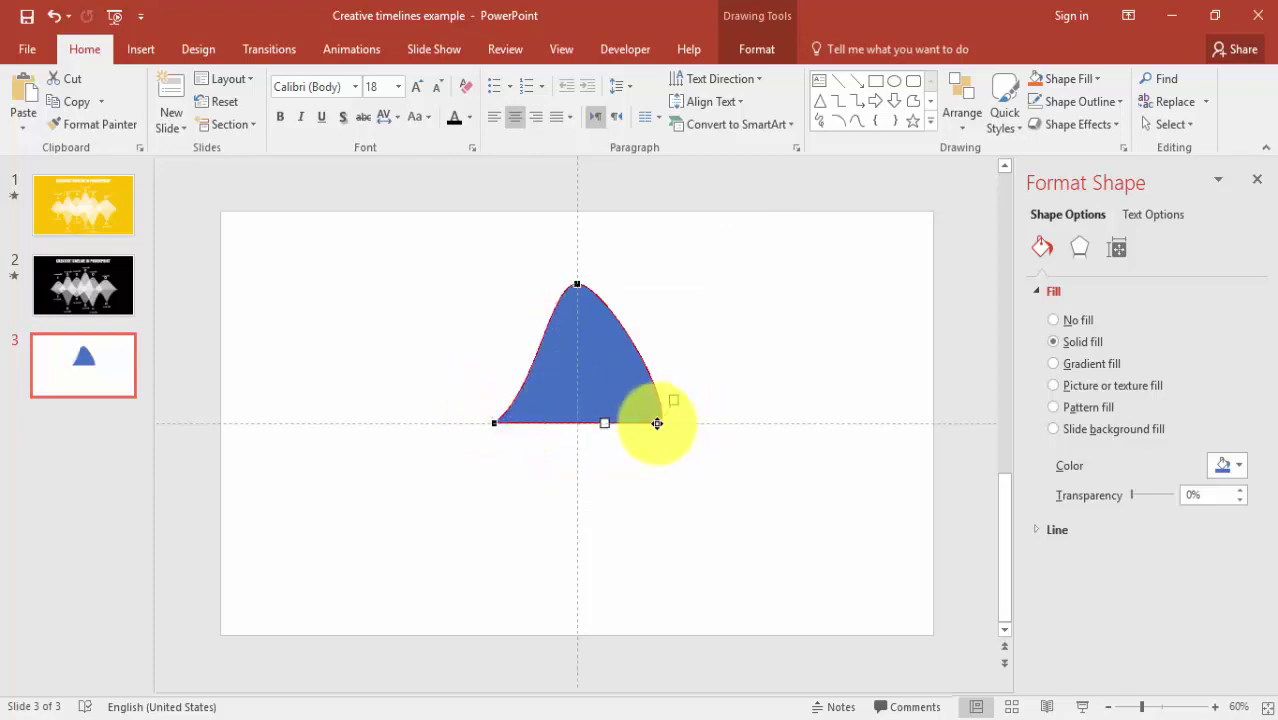
{"action": "left_click_drag", "start_coordinate": [673, 399], "coordinate": [613, 394]}
{"action": "left_click", "coordinate": [684, 374]}
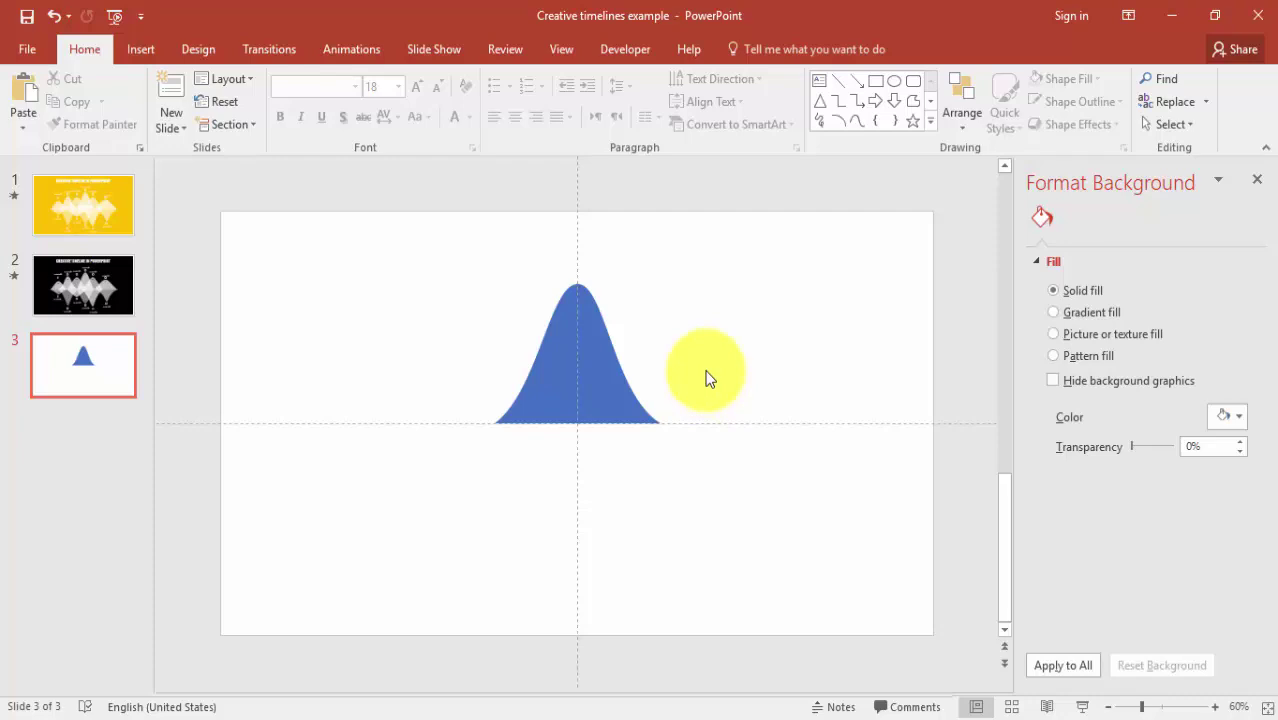
{"action": "left_click", "coordinate": [609, 386]}
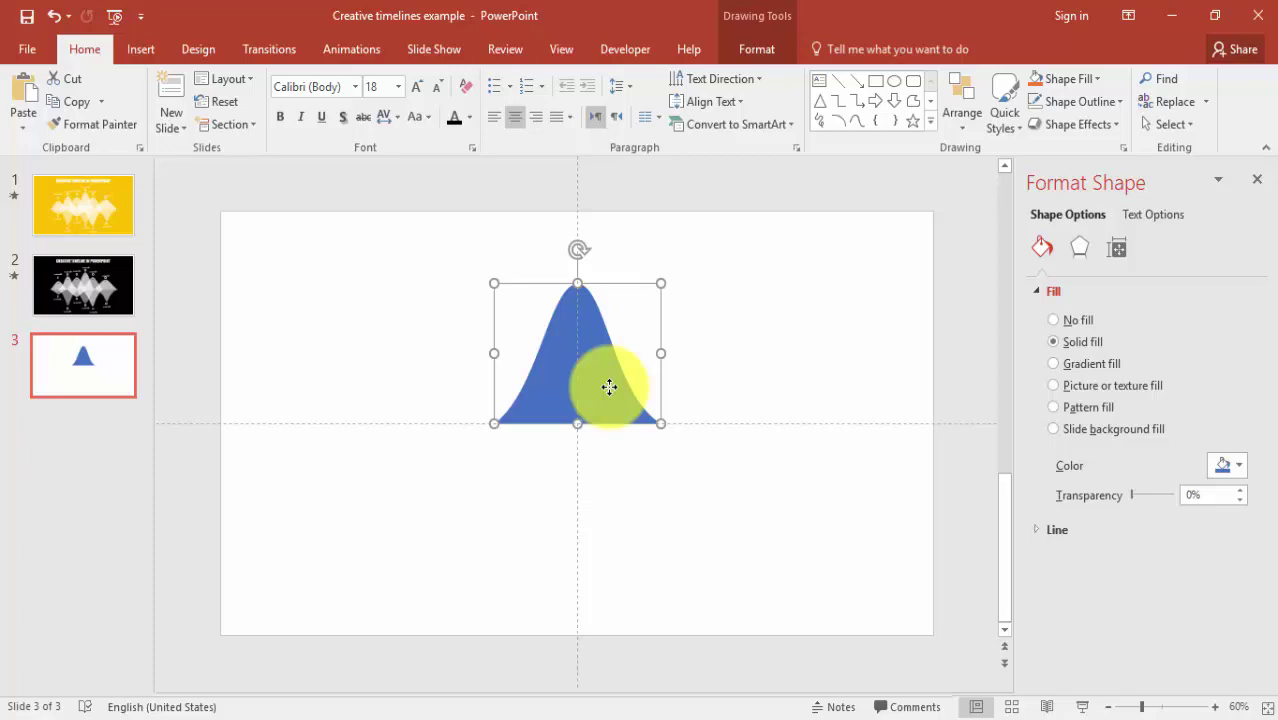
{"action": "left_click", "coordinate": [896, 530]}
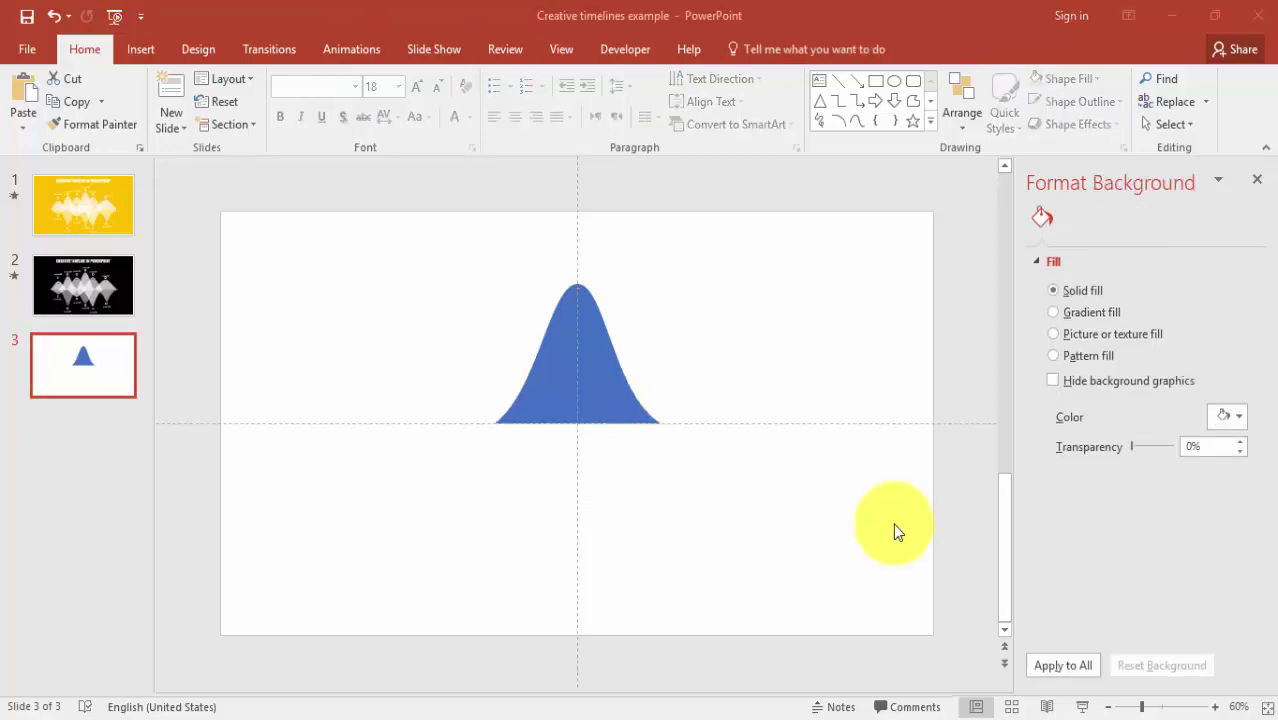
Step: Give slide 3 a solid yellow background, then view the black timeline example on slide 2
{"action": "right_click", "coordinate": [807, 298]}
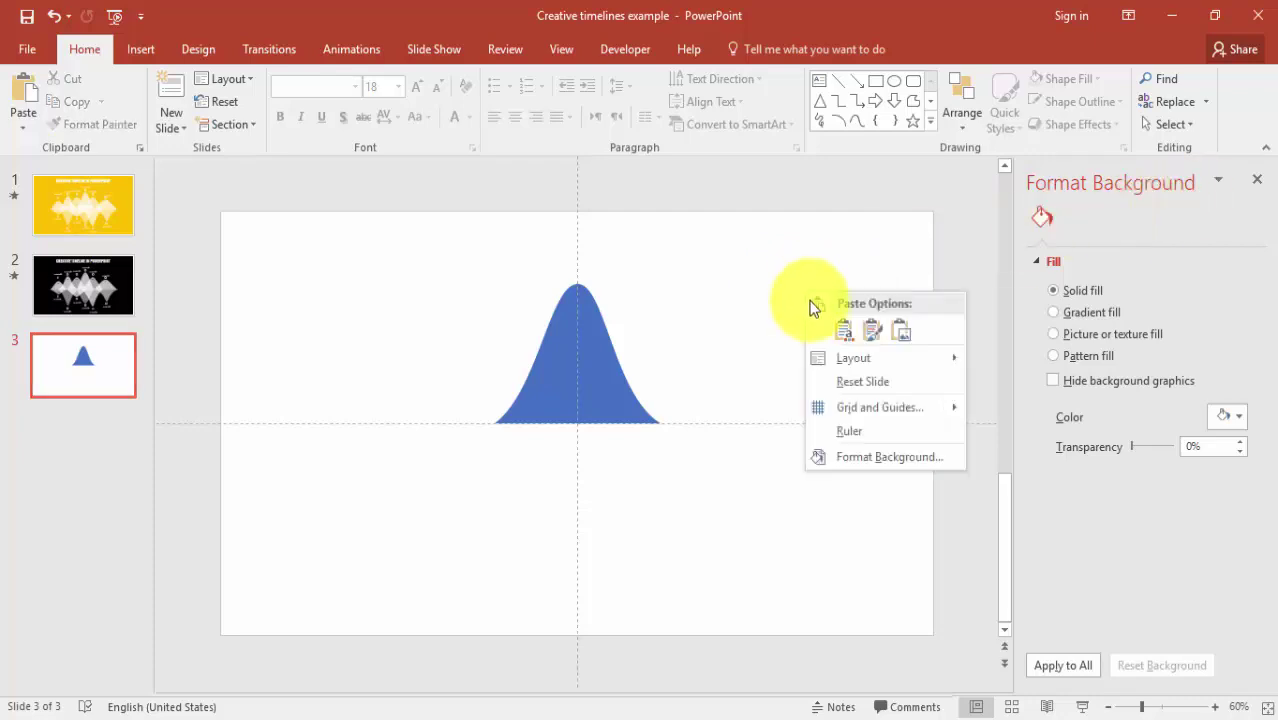
{"action": "left_click", "coordinate": [873, 458]}
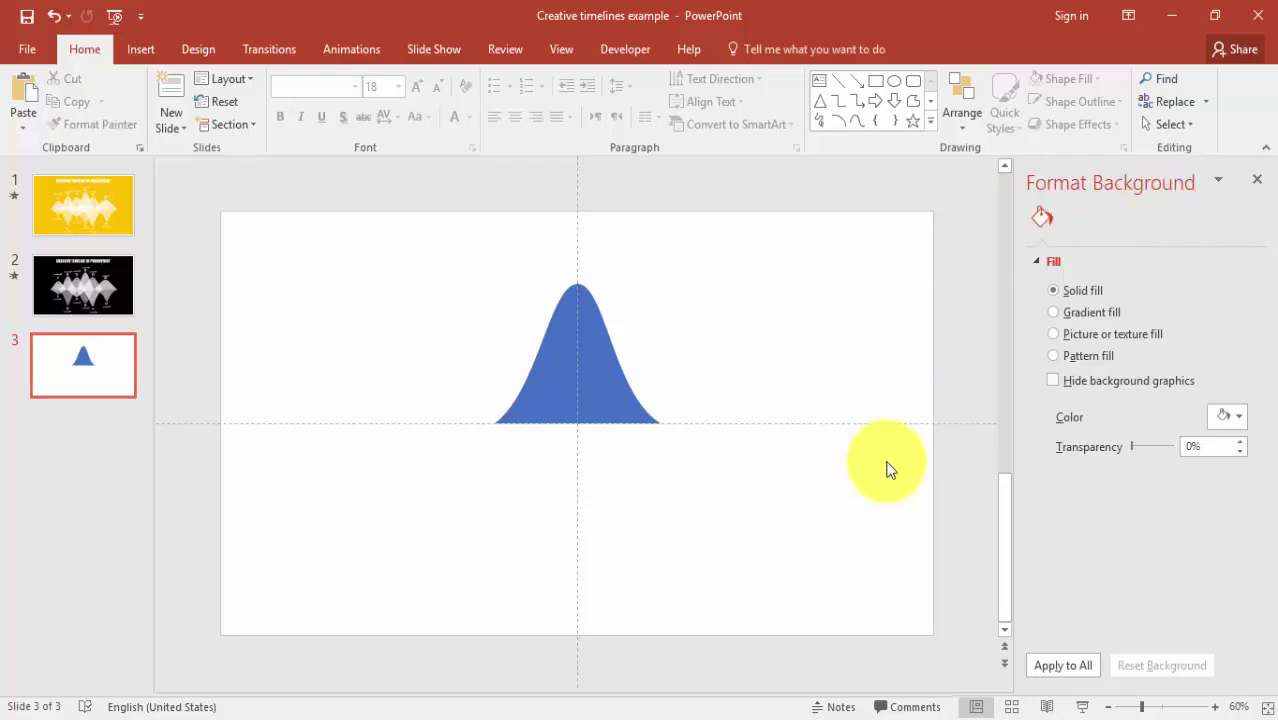
{"action": "left_click", "coordinate": [1235, 418]}
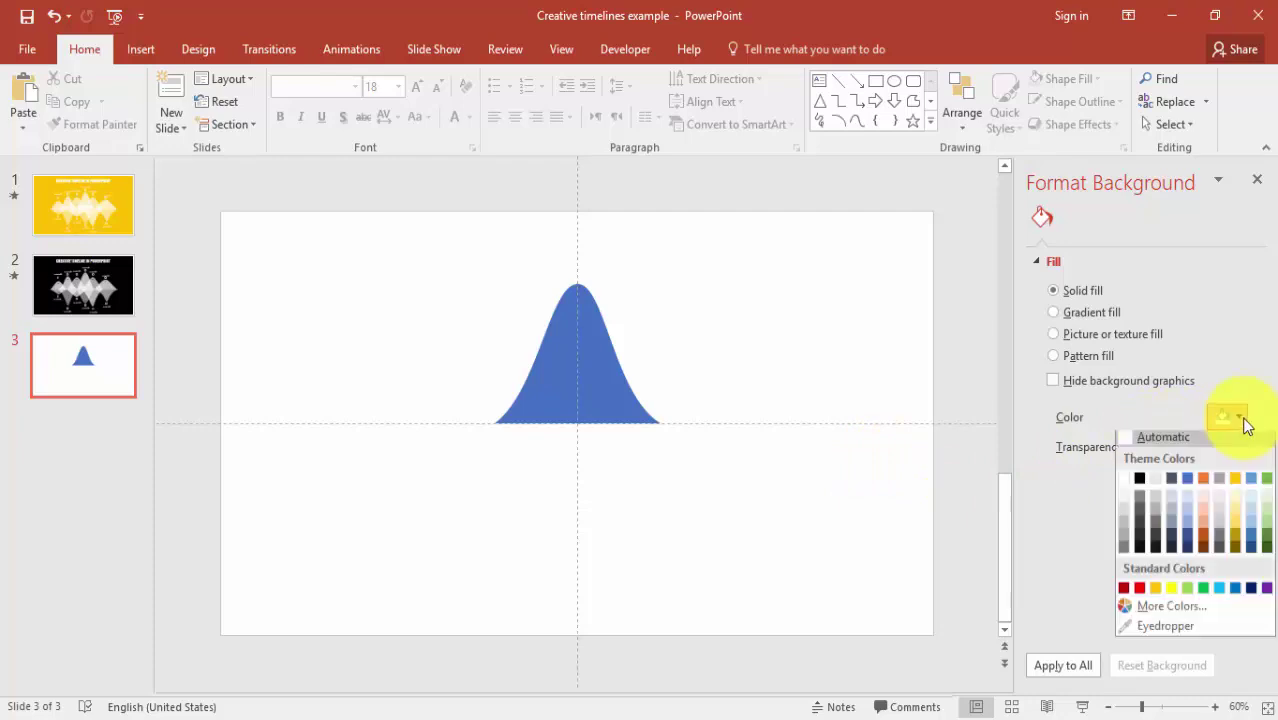
{"action": "left_click", "coordinate": [1157, 594]}
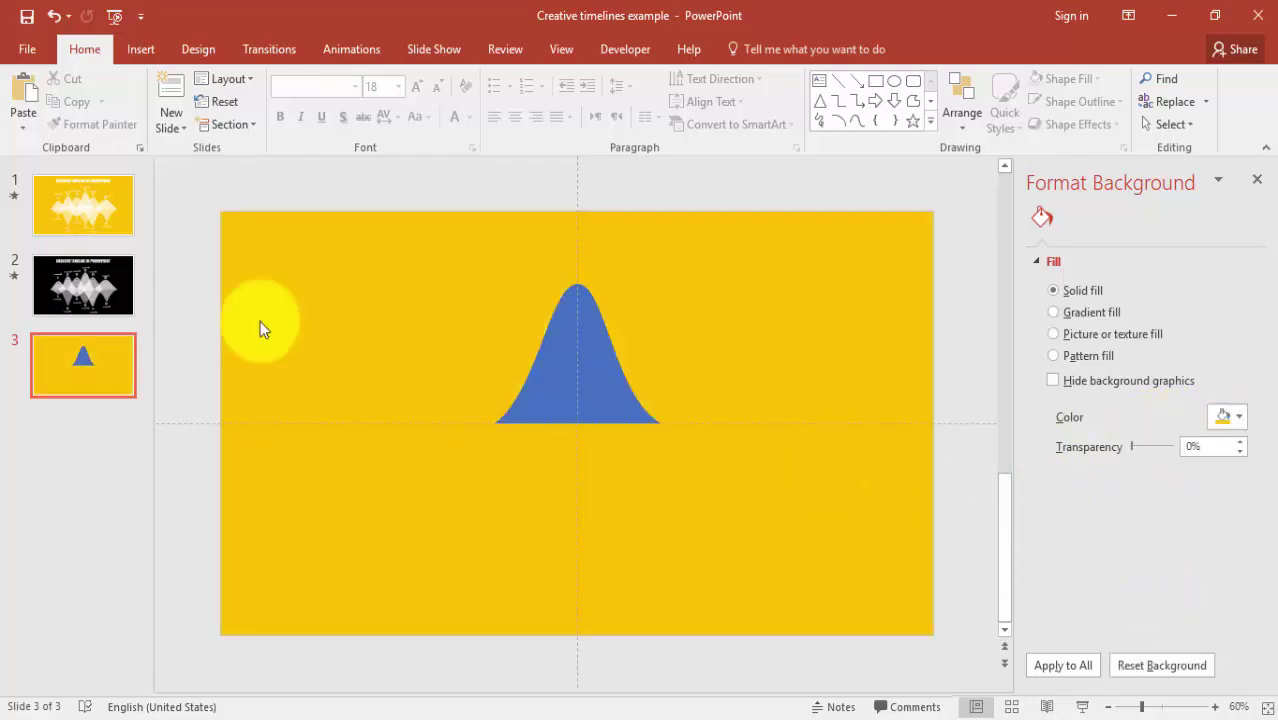
{"action": "left_click", "coordinate": [83, 285]}
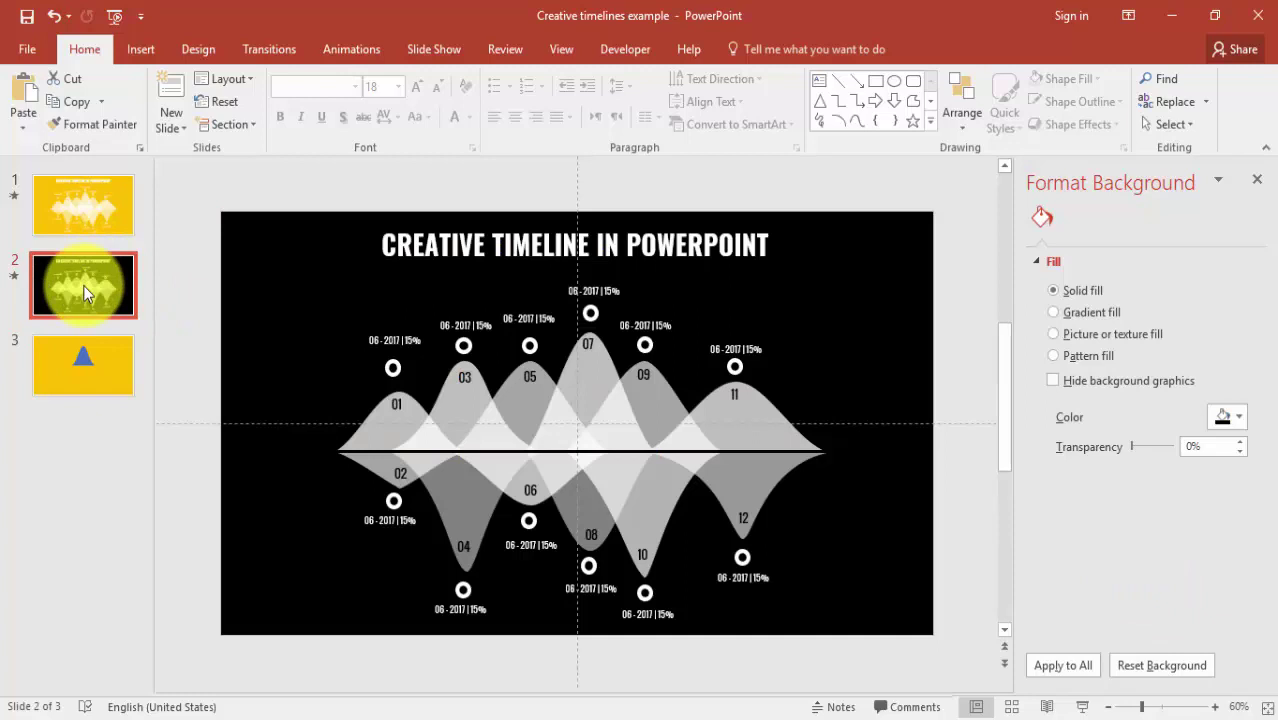
Step: Fill the bell shape white at 25% transparency
{"action": "left_click", "coordinate": [87, 220]}
{"action": "left_click", "coordinate": [96, 366]}
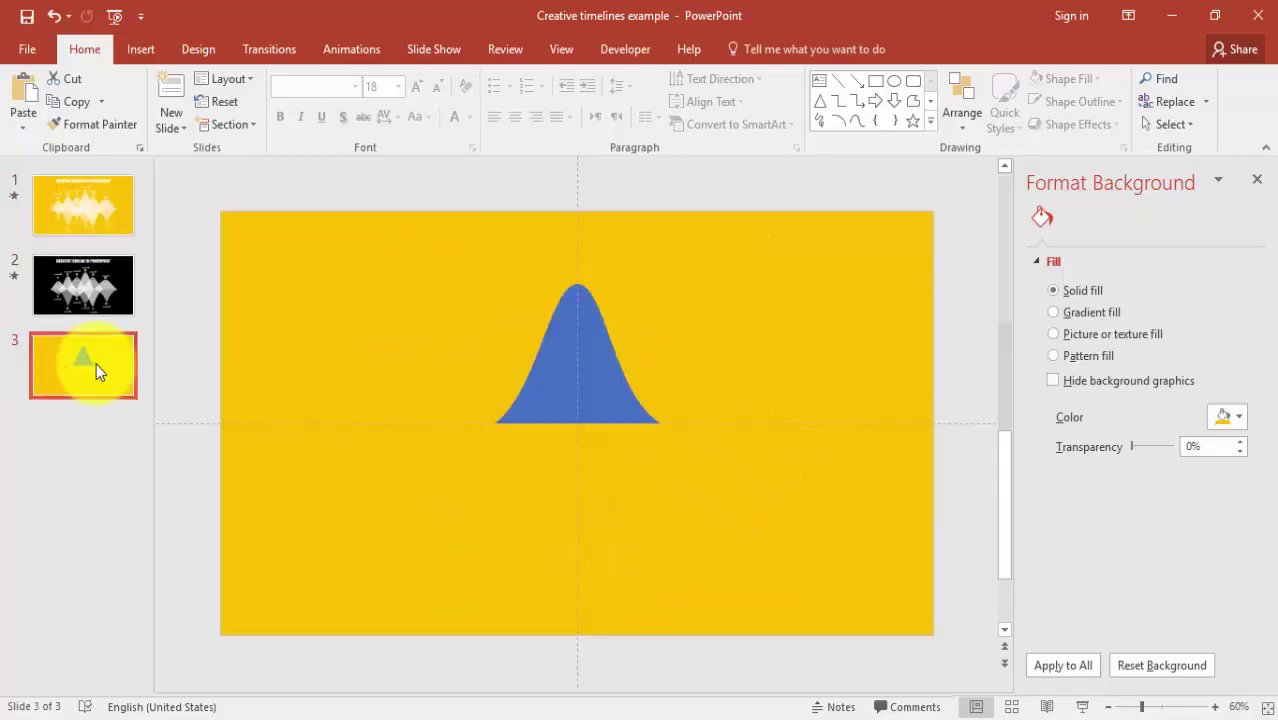
{"action": "left_click", "coordinate": [572, 405]}
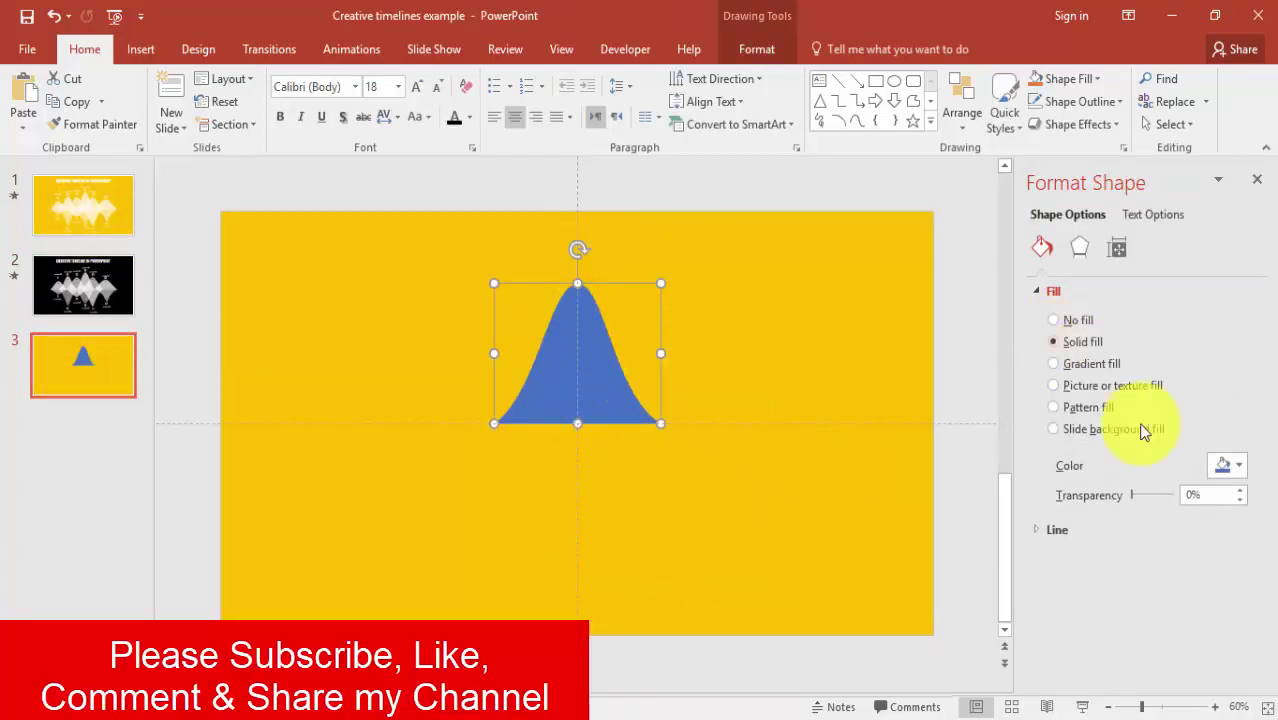
{"action": "left_click", "coordinate": [1226, 466]}
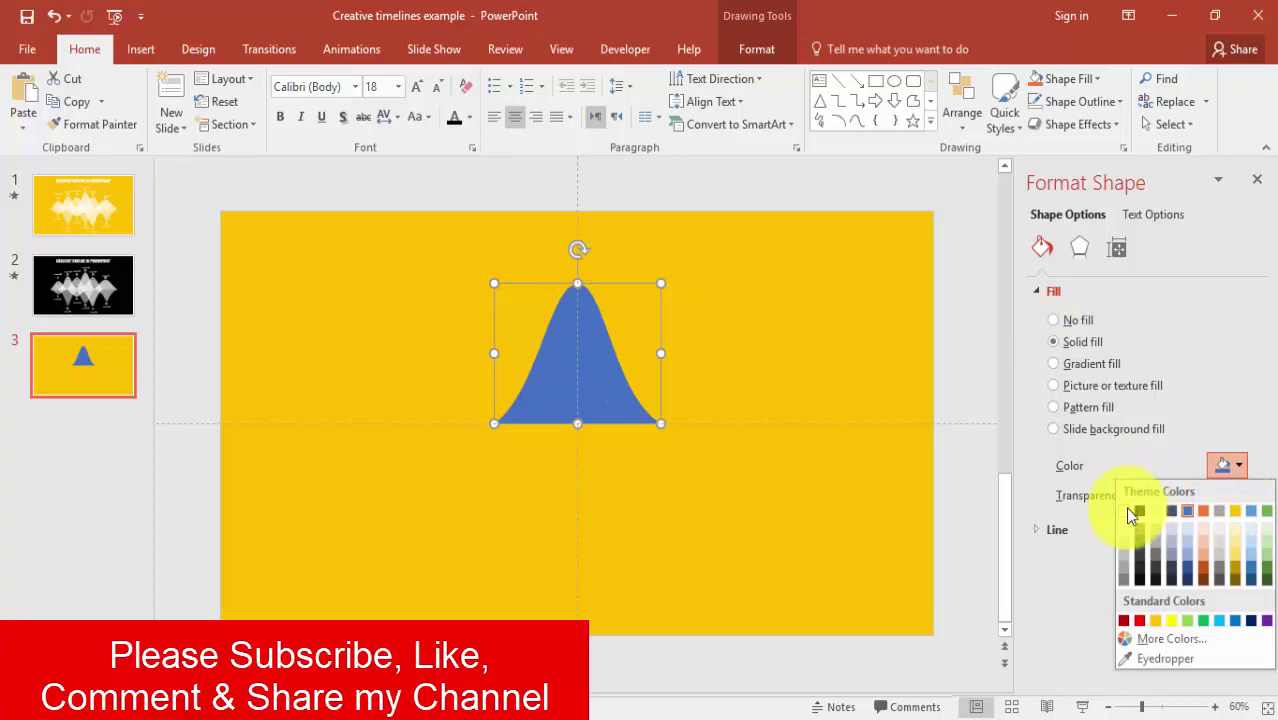
{"action": "left_click", "coordinate": [1125, 509]}
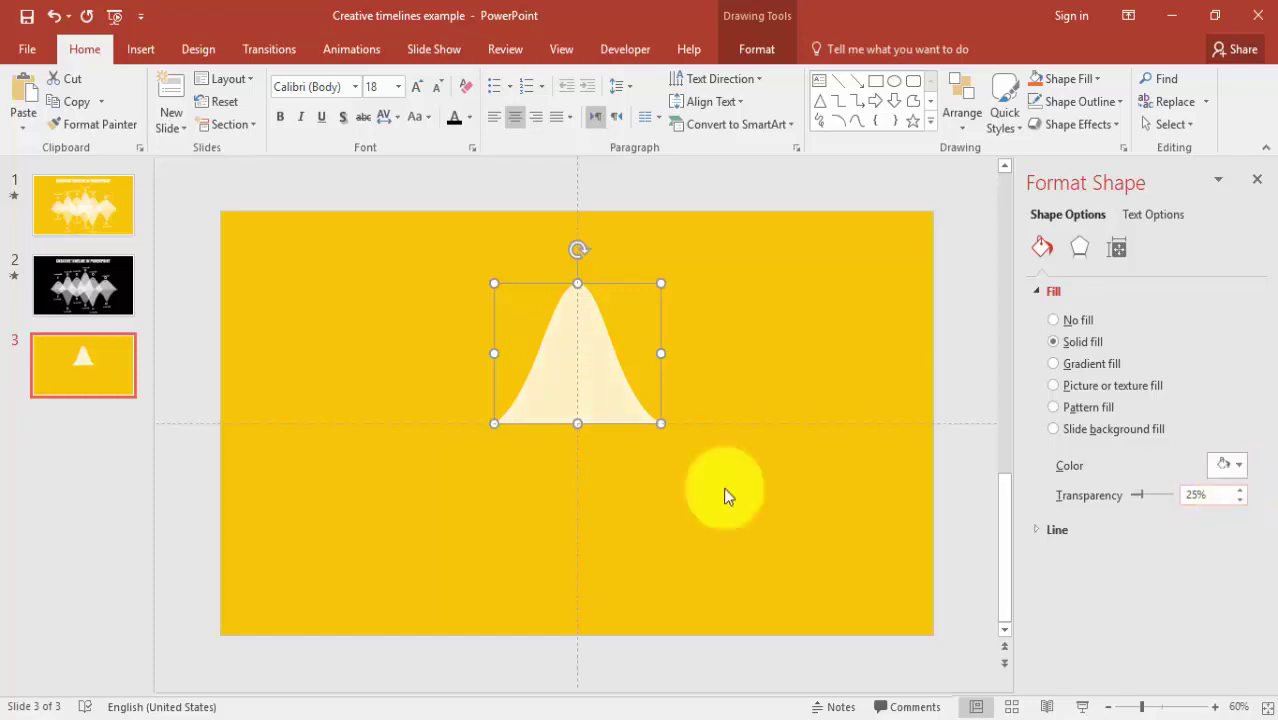
{"action": "left_click", "coordinate": [605, 495]}
Step: Compare the bell with the yellow reference timeline on slide 1, then return to slide 3
{"action": "left_click", "coordinate": [545, 395]}
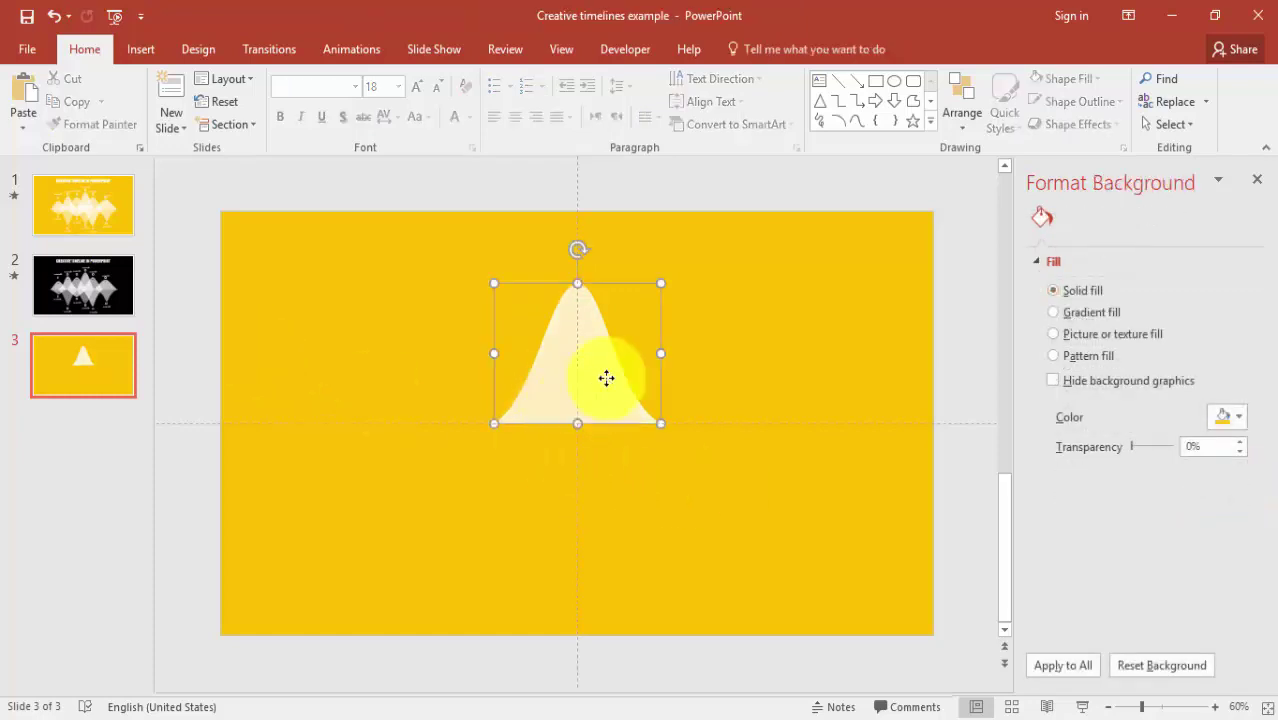
{"action": "left_click", "coordinate": [96, 221]}
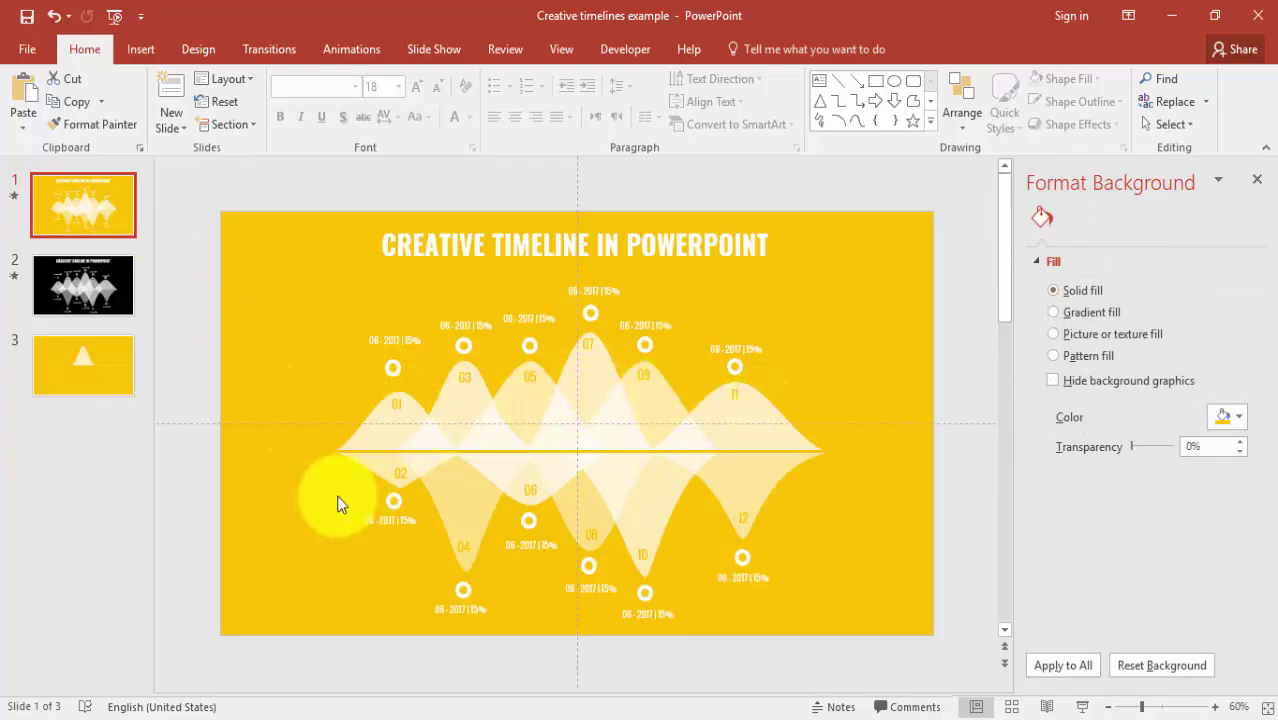
{"action": "left_click", "coordinate": [100, 364]}
Step: Duplicate the bell twice: a lower, wider copy on the right and a shorter, wider one on the left
{"action": "left_click", "coordinate": [546, 390]}
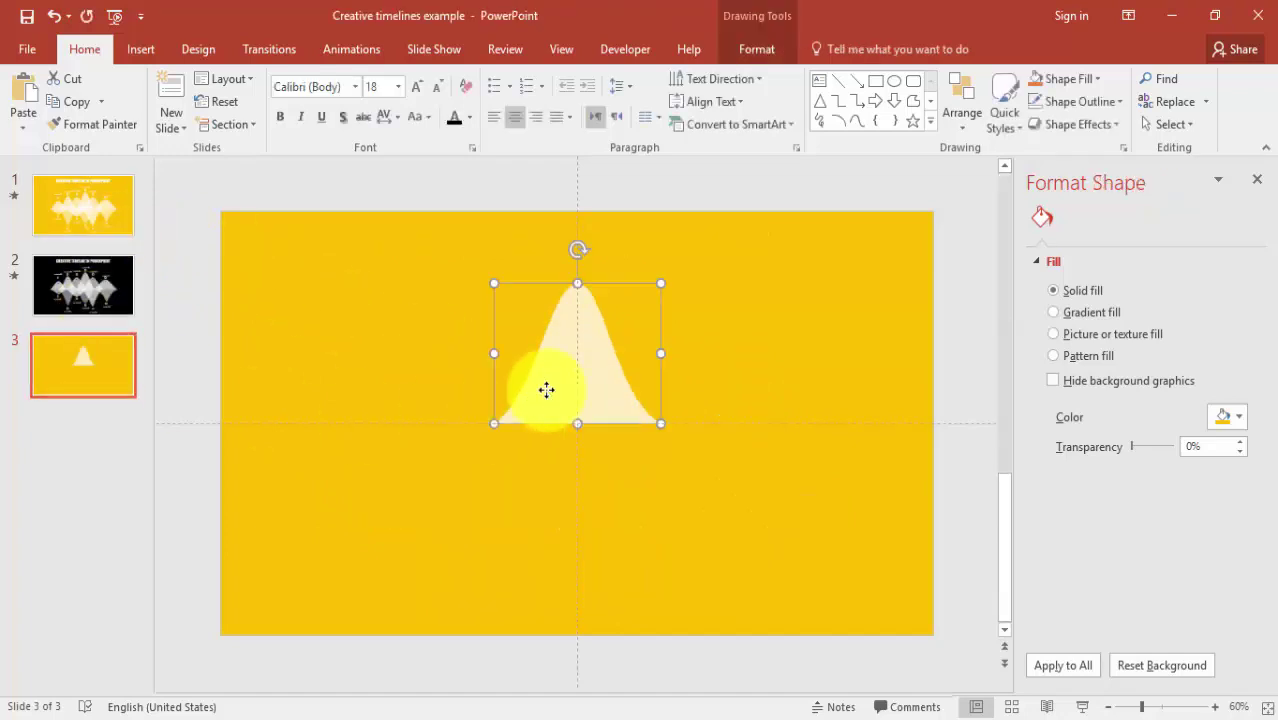
{"action": "left_click_drag", "start_coordinate": [553, 399], "coordinate": [656, 332]}
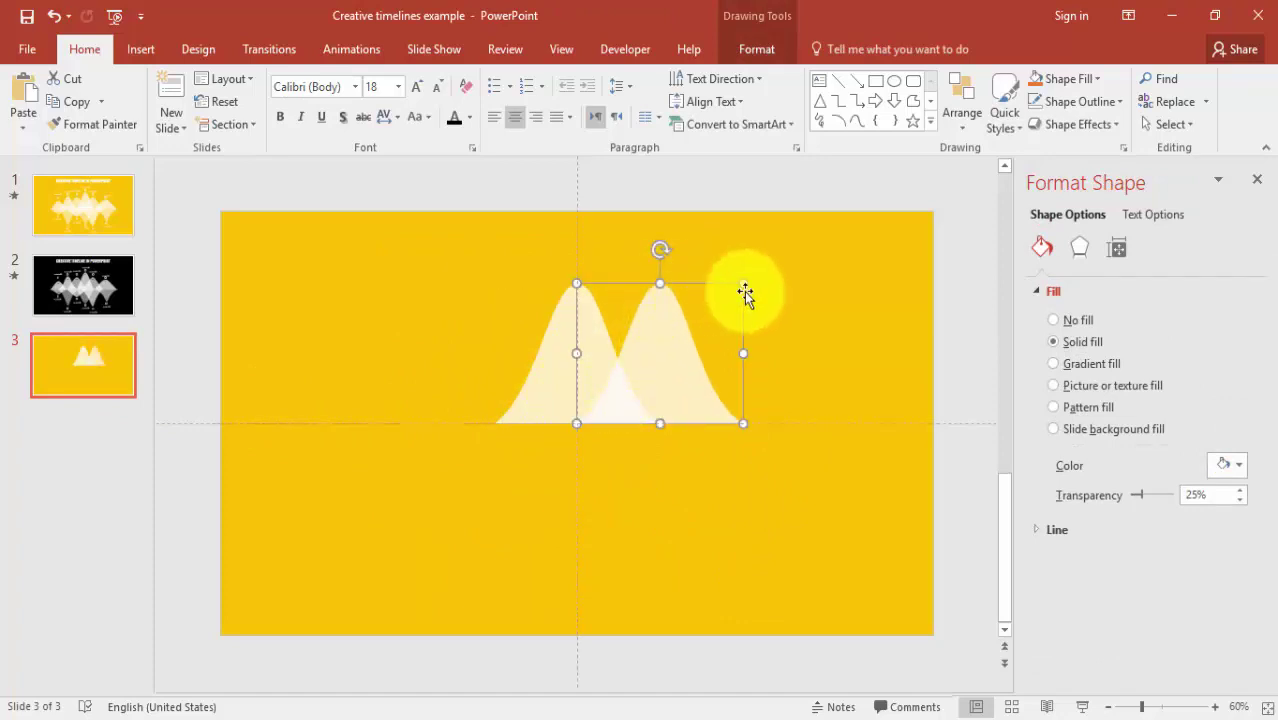
{"action": "left_click_drag", "start_coordinate": [743, 283], "coordinate": [741, 318]}
{"action": "left_click_drag", "start_coordinate": [746, 372], "coordinate": [757, 371]}
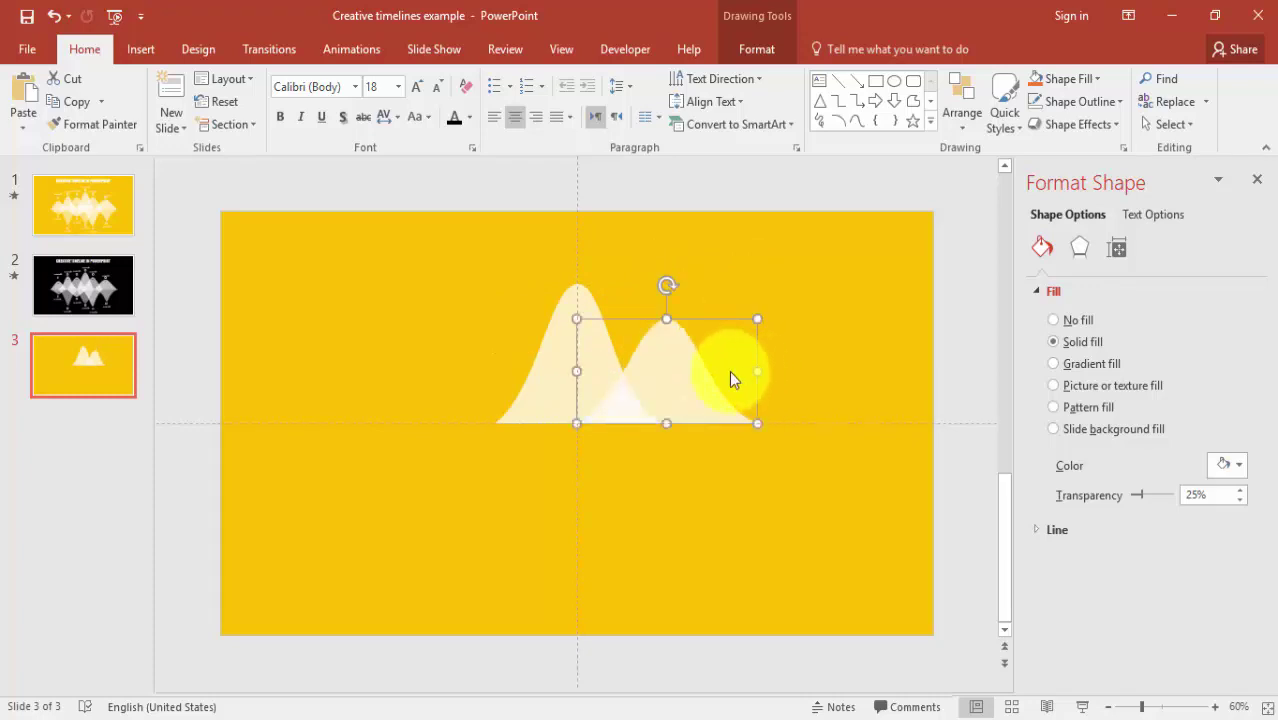
{"action": "key", "text": "ctrl+d"}
{"action": "left_click_drag", "start_coordinate": [756, 419], "coordinate": [493, 377]}
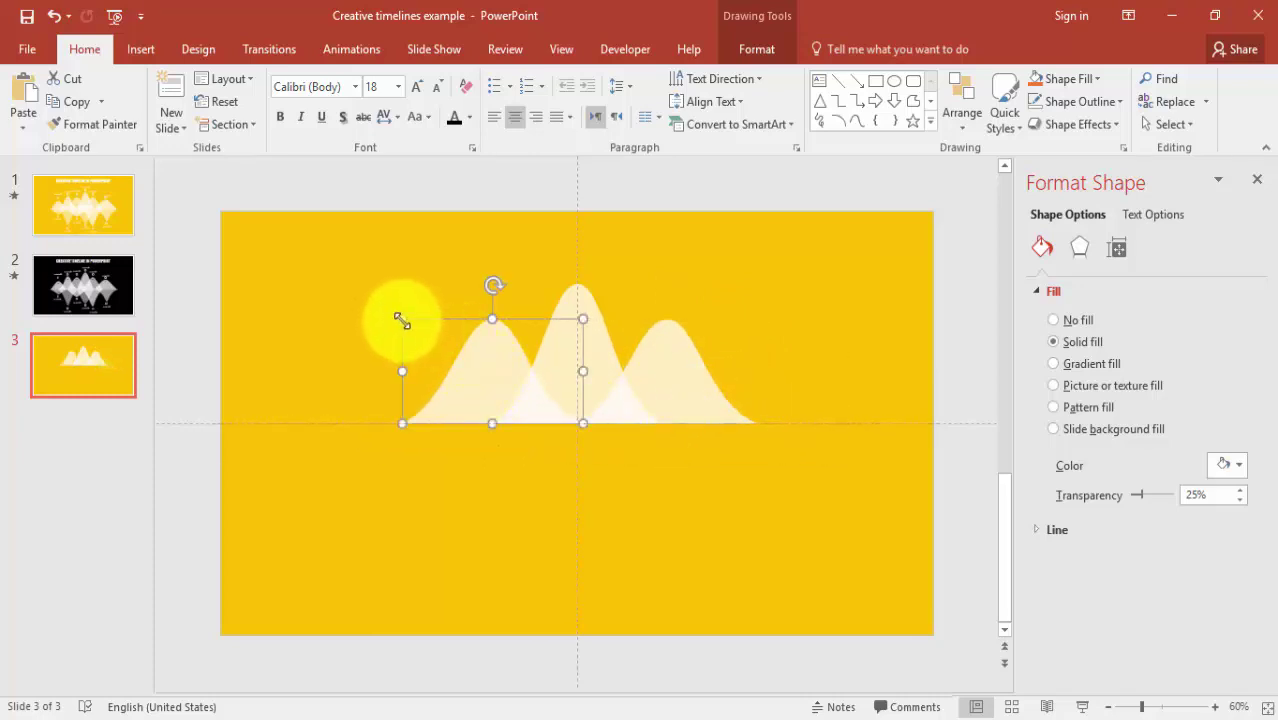
{"action": "mouse_move", "coordinate": [398, 318]}
{"action": "left_mouse_down"}
{"action": "mouse_move", "coordinate": [411, 334]}
{"action": "mouse_move", "coordinate": [400, 337]}
{"action": "left_mouse_up"}
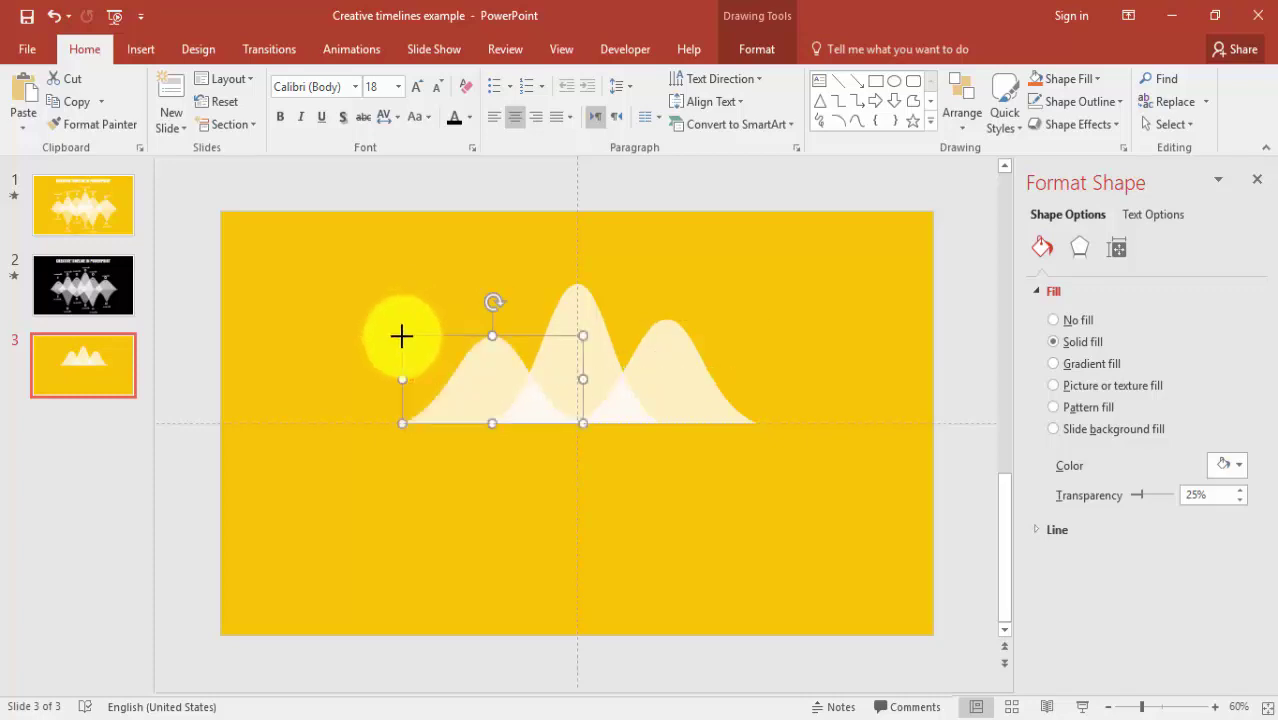
{"action": "left_click", "coordinate": [675, 506]}
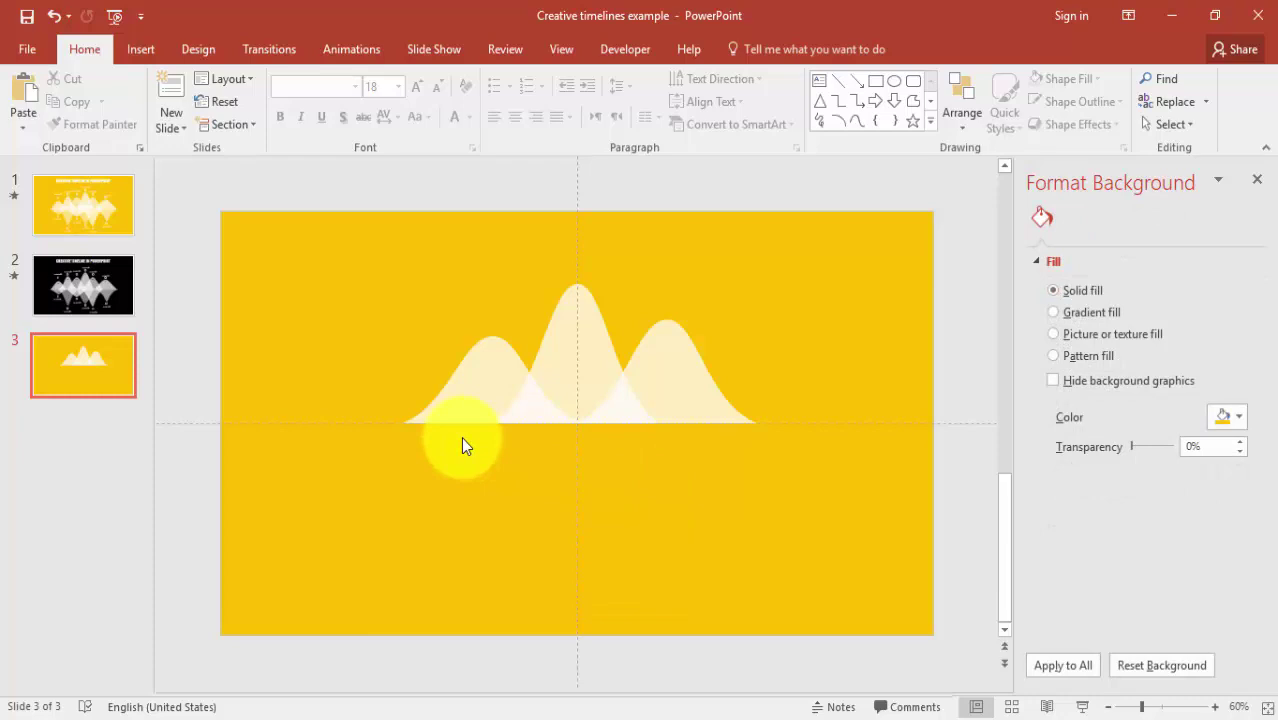
Step: Add a fourth bell copy further left, made tall and narrow
{"action": "left_click", "coordinate": [476, 371]}
{"action": "left_click_drag", "start_coordinate": [499, 371], "coordinate": [379, 271]}
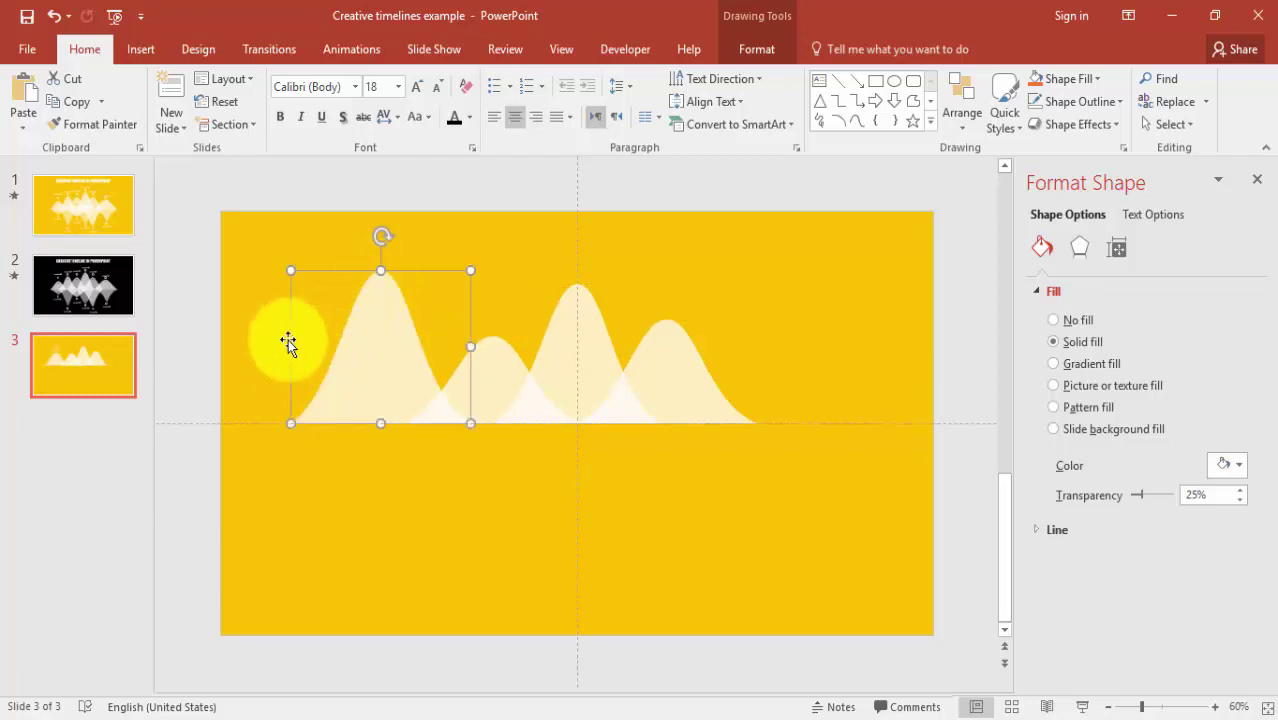
{"action": "left_click_drag", "start_coordinate": [300, 345], "coordinate": [337, 345]}
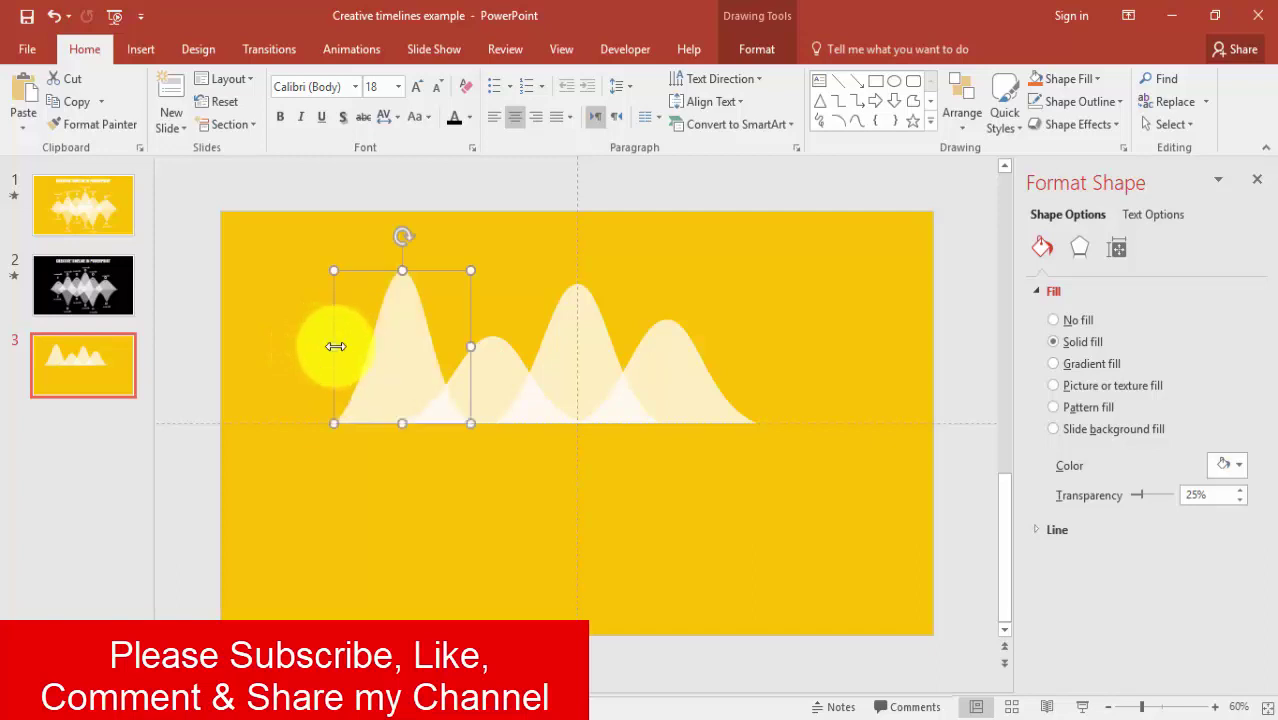
{"action": "left_click", "coordinate": [419, 484]}
Step: Duplicate the rightmost bell further right and fine-tune its position and spacing
{"action": "left_click", "coordinate": [705, 395]}
{"action": "left_click_drag", "start_coordinate": [697, 384], "coordinate": [790, 374]}
{"action": "mouse_move", "coordinate": [770, 314]}
{"action": "left_mouse_down"}
{"action": "mouse_move", "coordinate": [775, 336]}
{"action": "mouse_move", "coordinate": [779, 301]}
{"action": "left_mouse_up"}
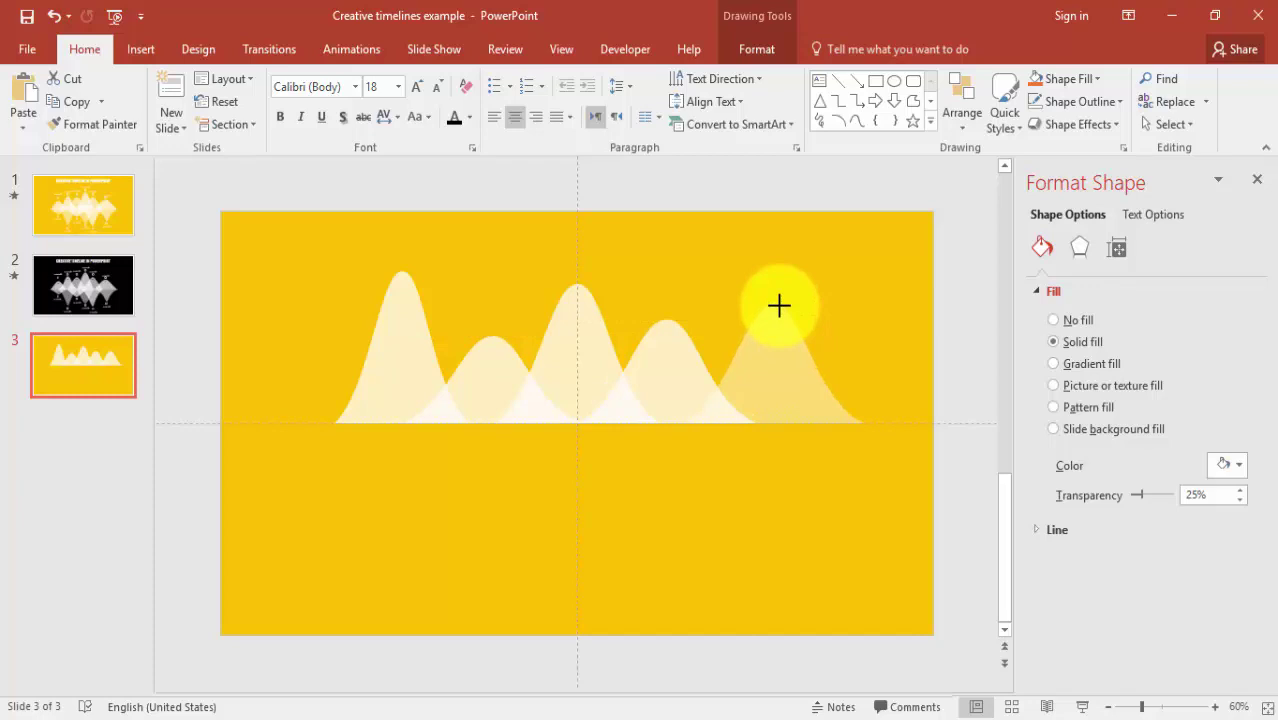
{"action": "left_click_drag", "start_coordinate": [779, 305], "coordinate": [779, 308]}
{"action": "left_click_drag", "start_coordinate": [859, 365], "coordinate": [839, 366]}
Step: Add bell copies at both slide edges, flatten the left one, and select the centre-right peak's transparency
{"action": "left_click", "coordinate": [389, 365]}
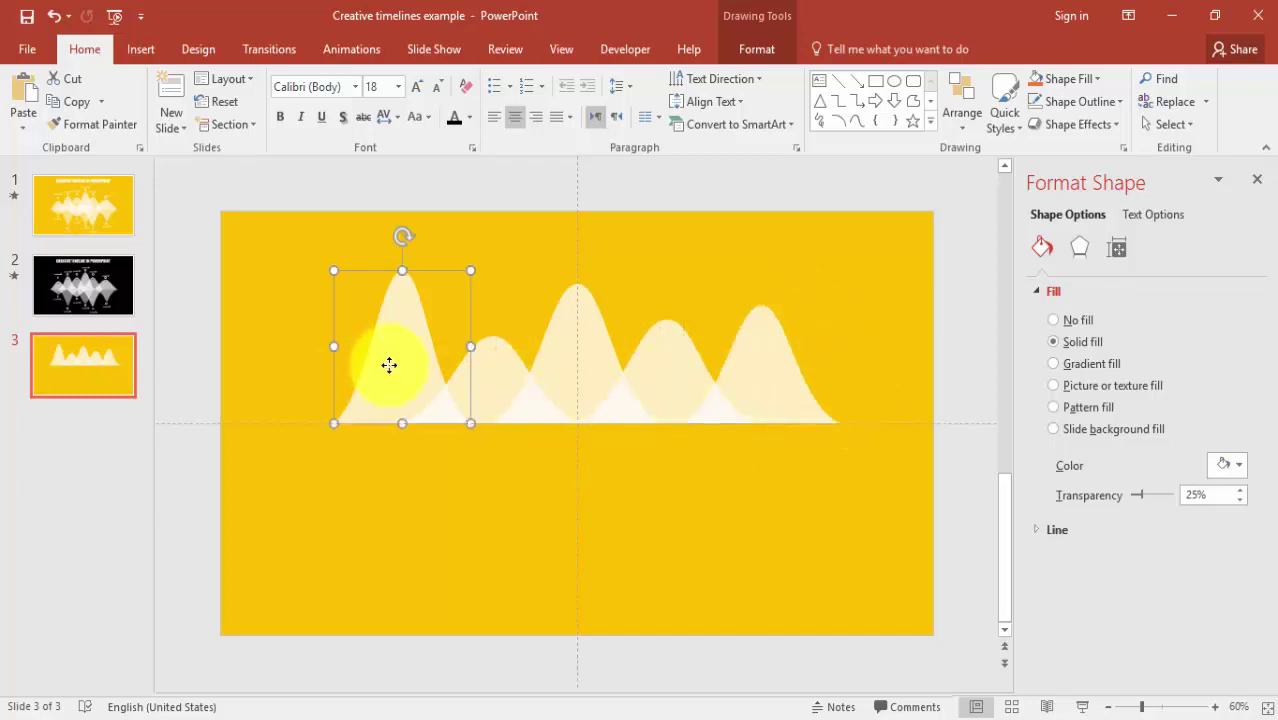
{"action": "left_click_drag", "start_coordinate": [389, 365], "coordinate": [222, 343]}
{"action": "left_click_drag", "start_coordinate": [295, 270], "coordinate": [293, 366]}
{"action": "left_click", "coordinate": [811, 385]}
{"action": "left_click_drag", "start_coordinate": [813, 380], "coordinate": [845, 372]}
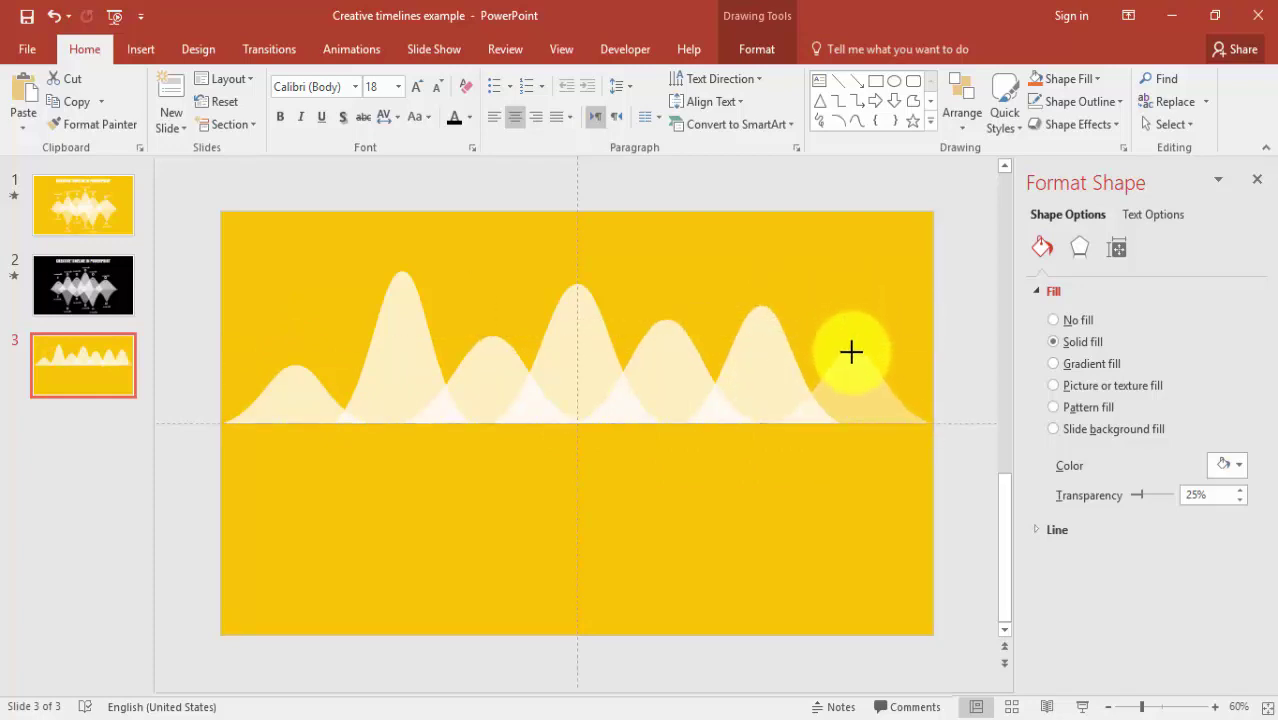
{"action": "left_click", "coordinate": [805, 406]}
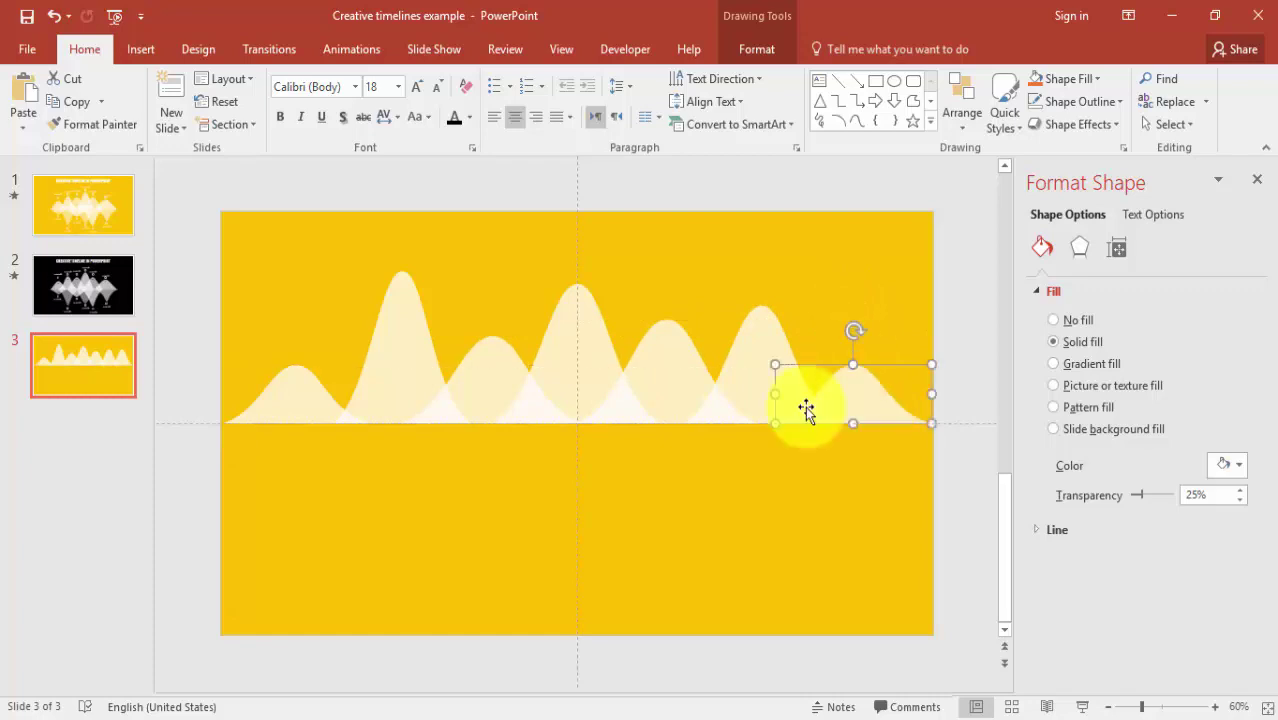
{"action": "left_click", "coordinate": [763, 474]}
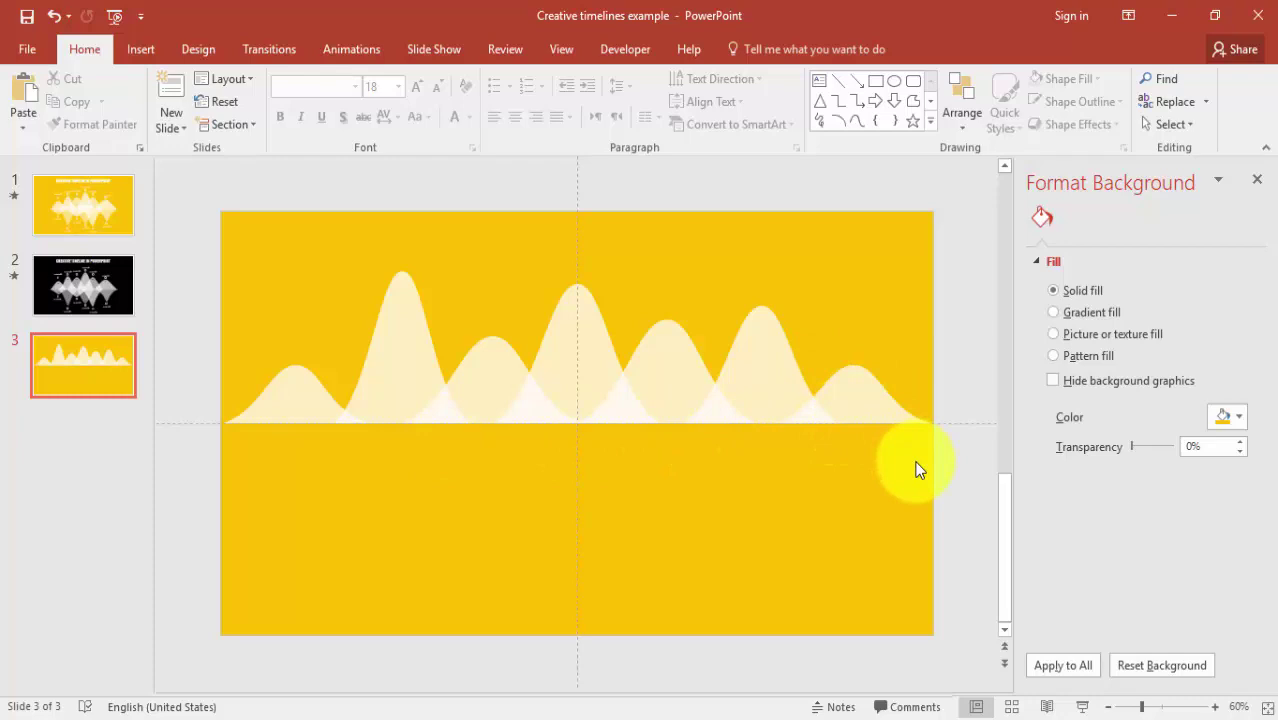
{"action": "left_click", "coordinate": [668, 369]}
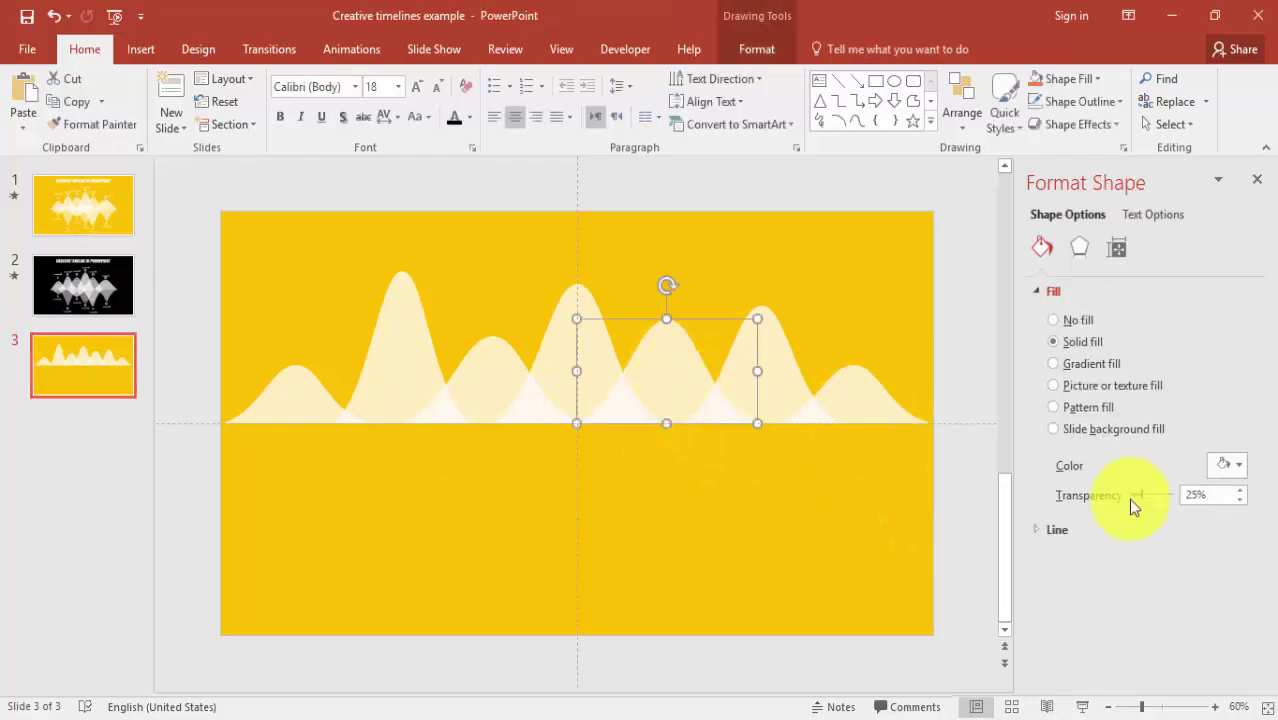
{"action": "double_click", "coordinate": [1205, 496]}
Step: Set the centre-right peak to 30% transparency and the tall left peak to 15%
{"action": "type", "text": "3"}
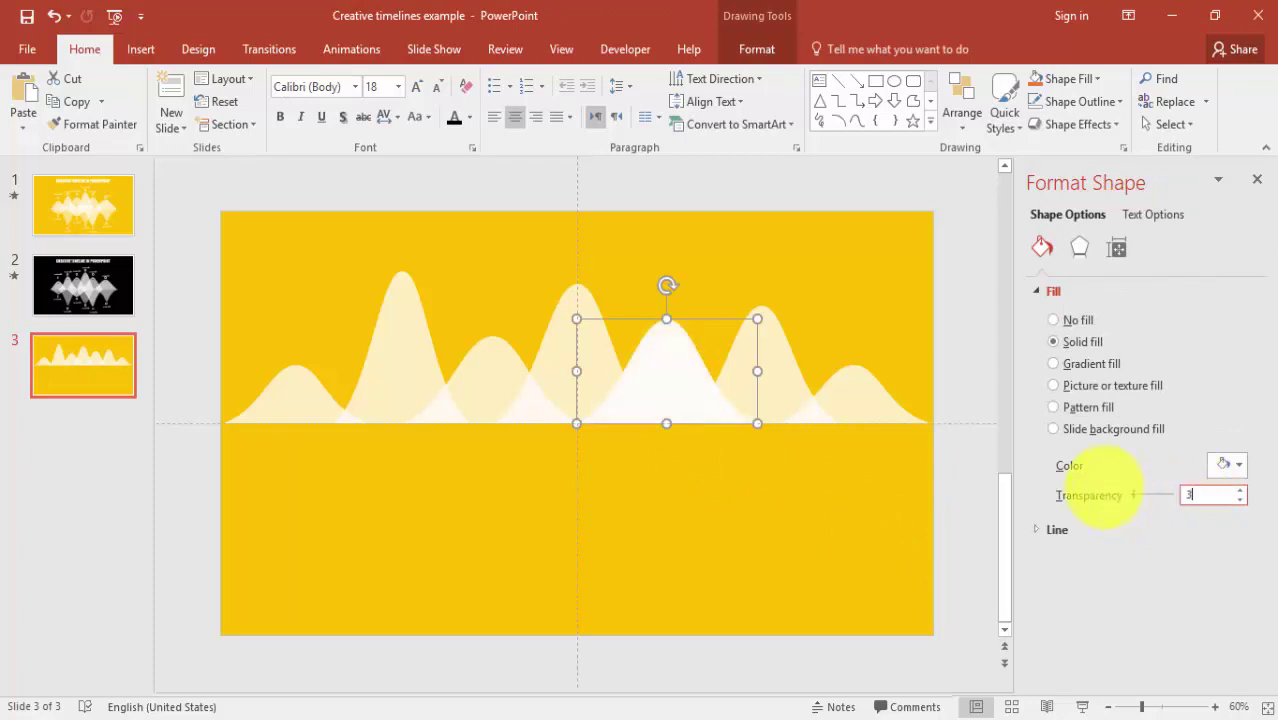
{"action": "type", "text": "0"}
{"action": "left_click", "coordinate": [450, 395]}
{"action": "left_click_drag", "start_coordinate": [1216, 494], "coordinate": [1098, 510]}
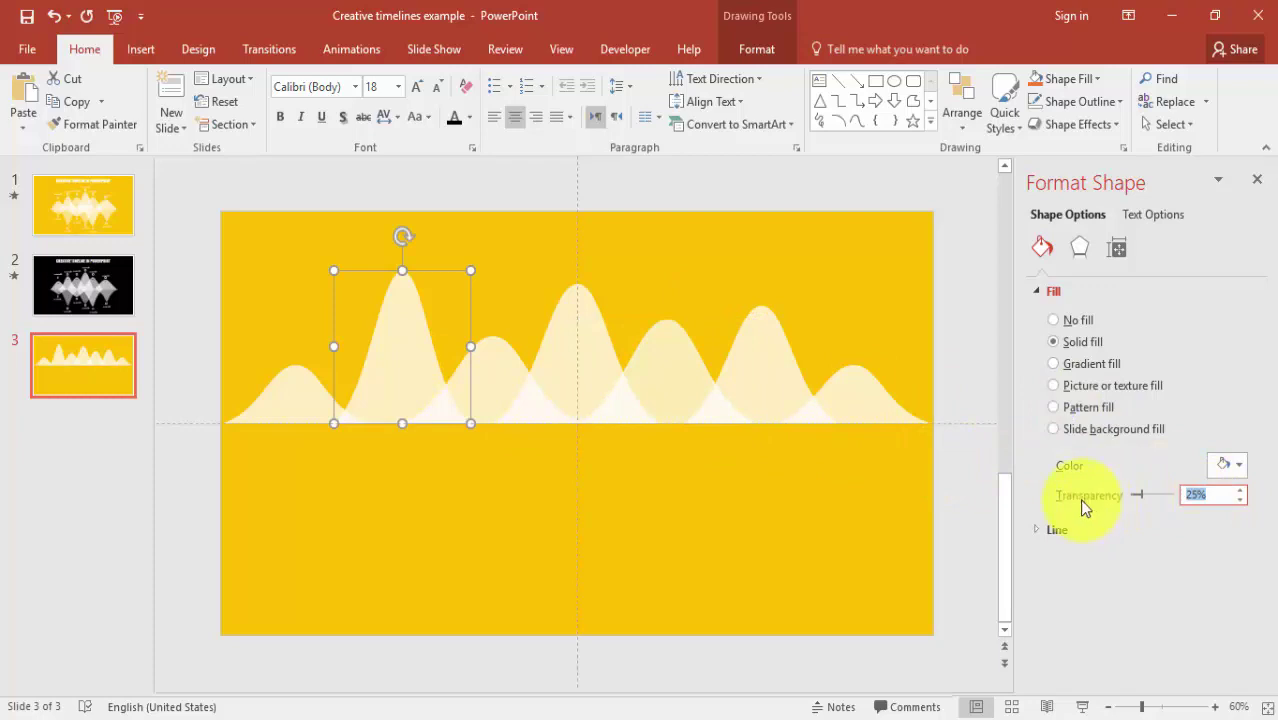
{"action": "type", "text": "15%"}
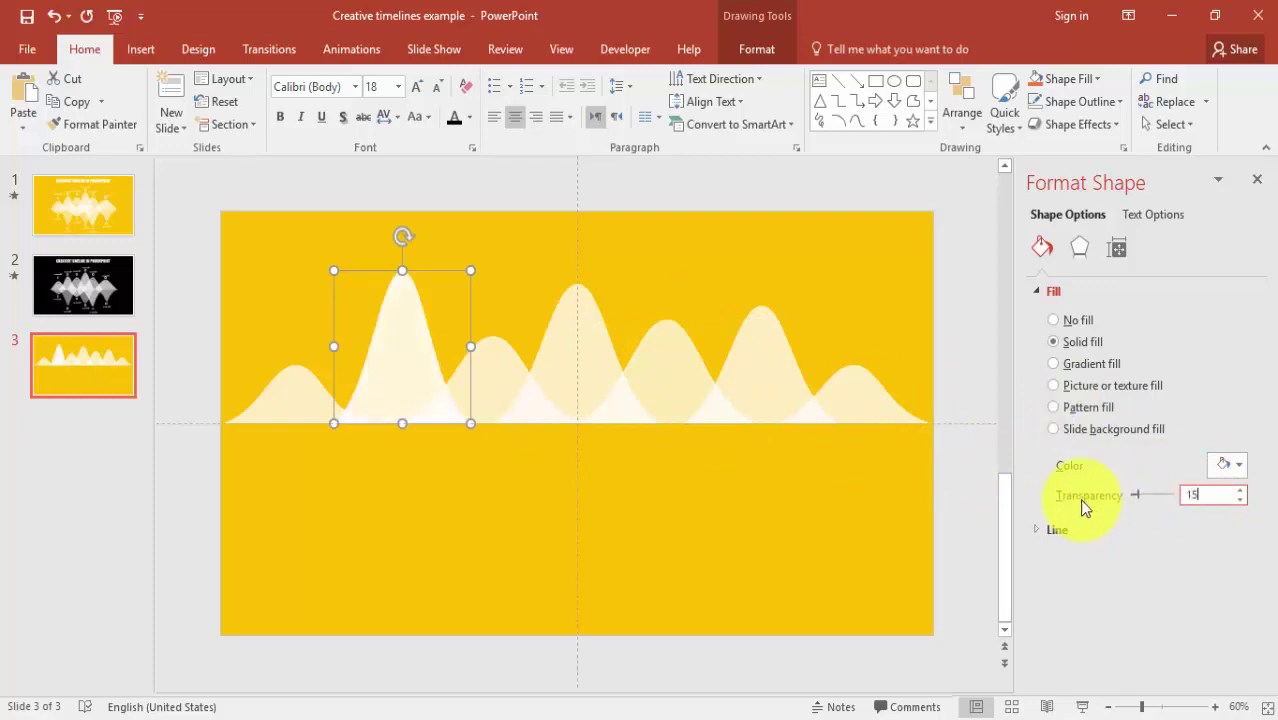
Step: Make the second peak from the right 40% transparent
{"action": "left_click", "coordinate": [769, 376]}
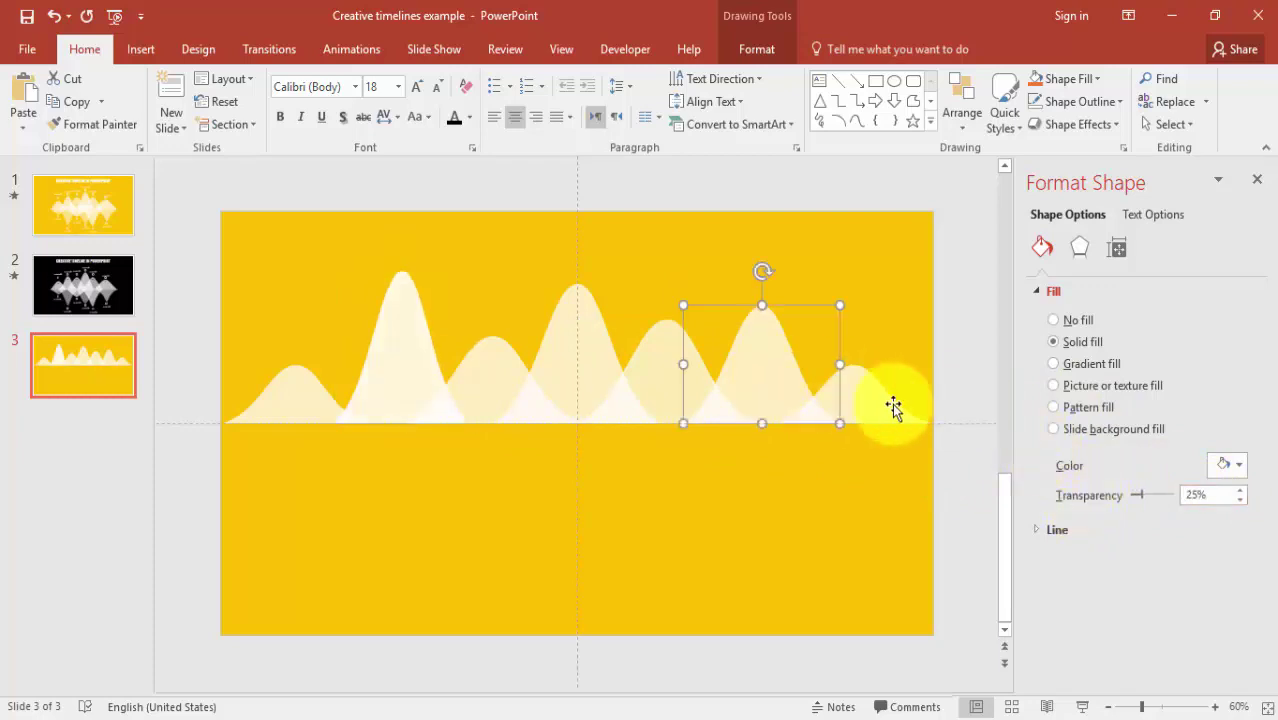
{"action": "left_click_drag", "start_coordinate": [1208, 500], "coordinate": [1130, 495]}
{"action": "type", "text": "4"}
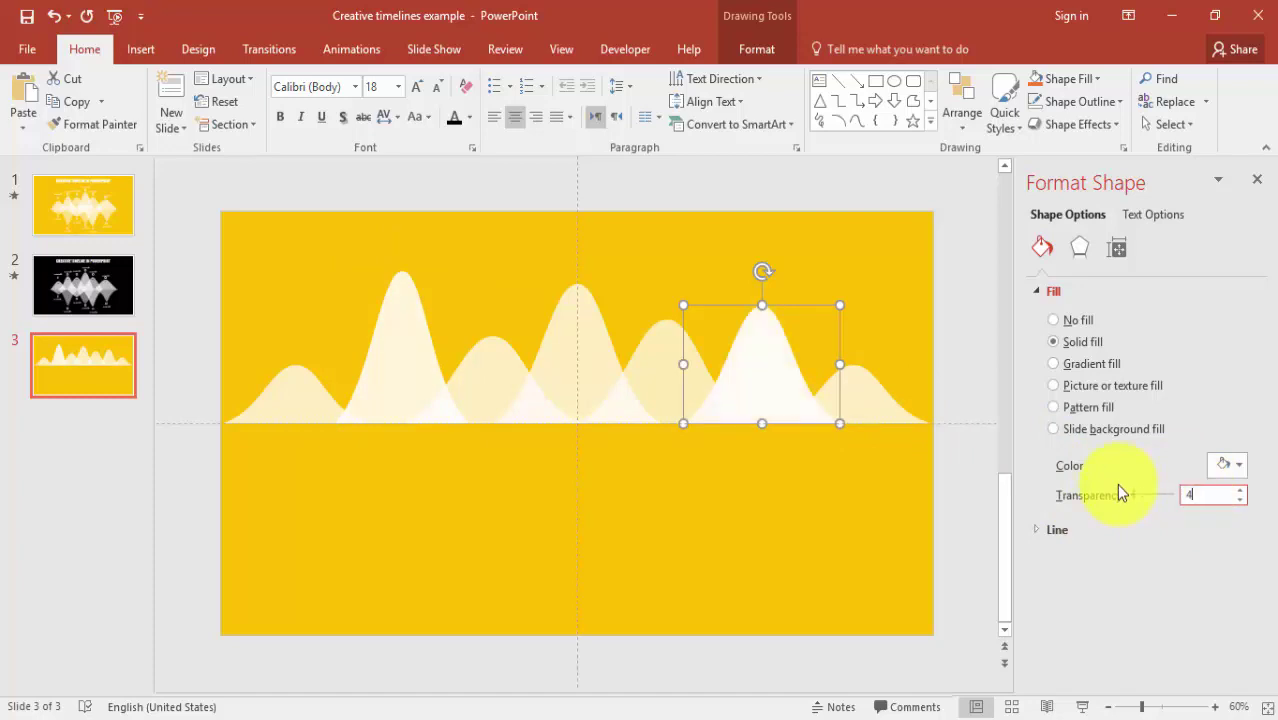
{"action": "type", "text": "0"}
{"action": "key", "text": "Return"}
{"action": "left_click", "coordinate": [785, 500]}
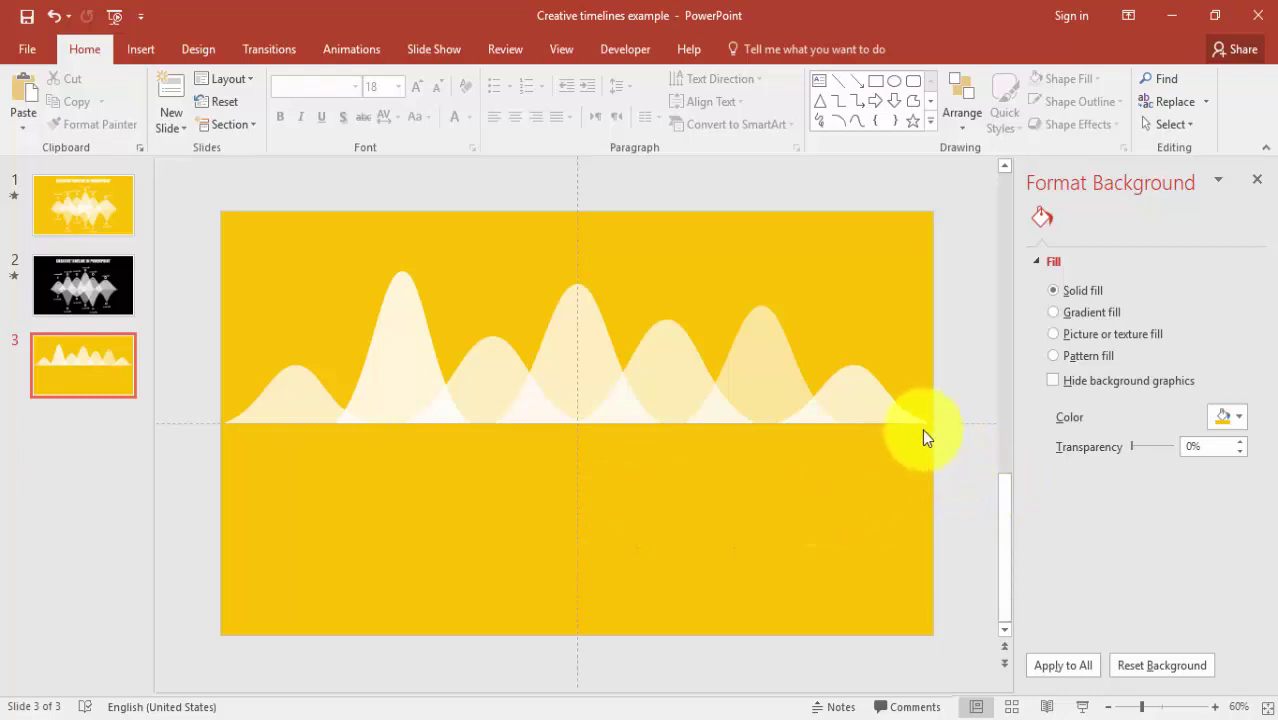
Step: Select all seven bell peaks and group them into one wave object
{"action": "left_click_drag", "start_coordinate": [958, 447], "coordinate": [179, 207]}
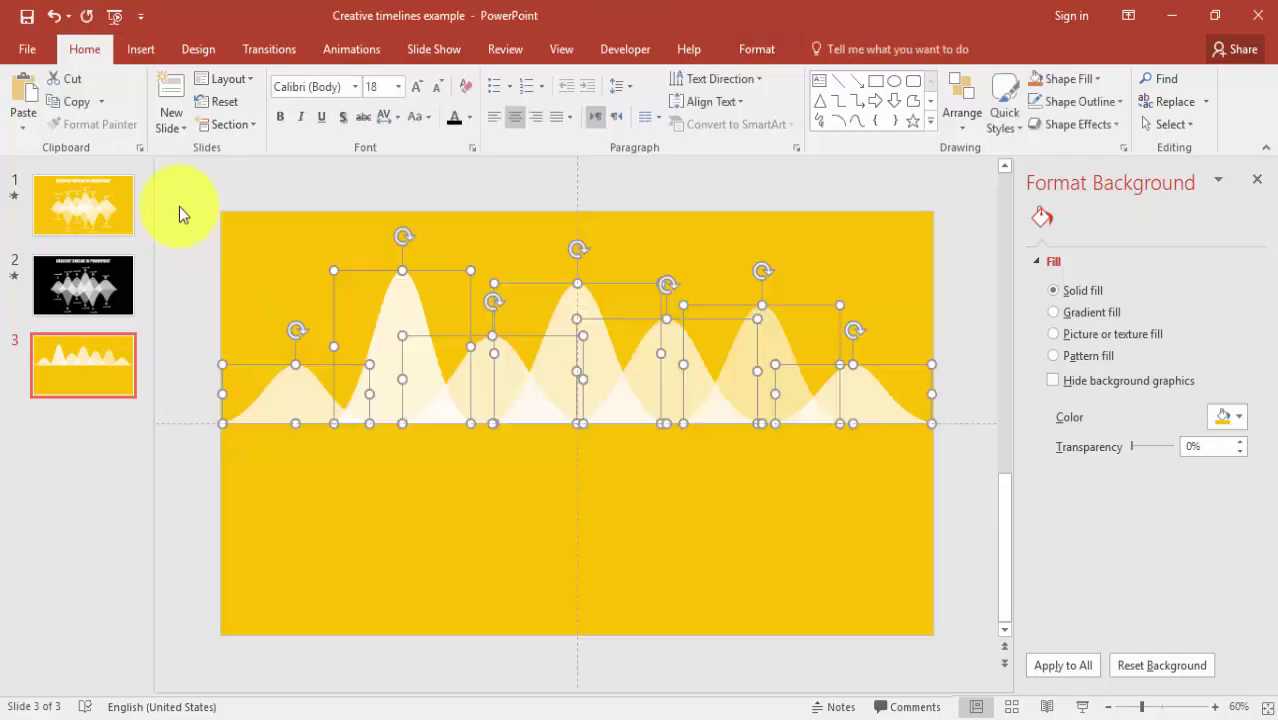
{"action": "right_click", "coordinate": [593, 286]}
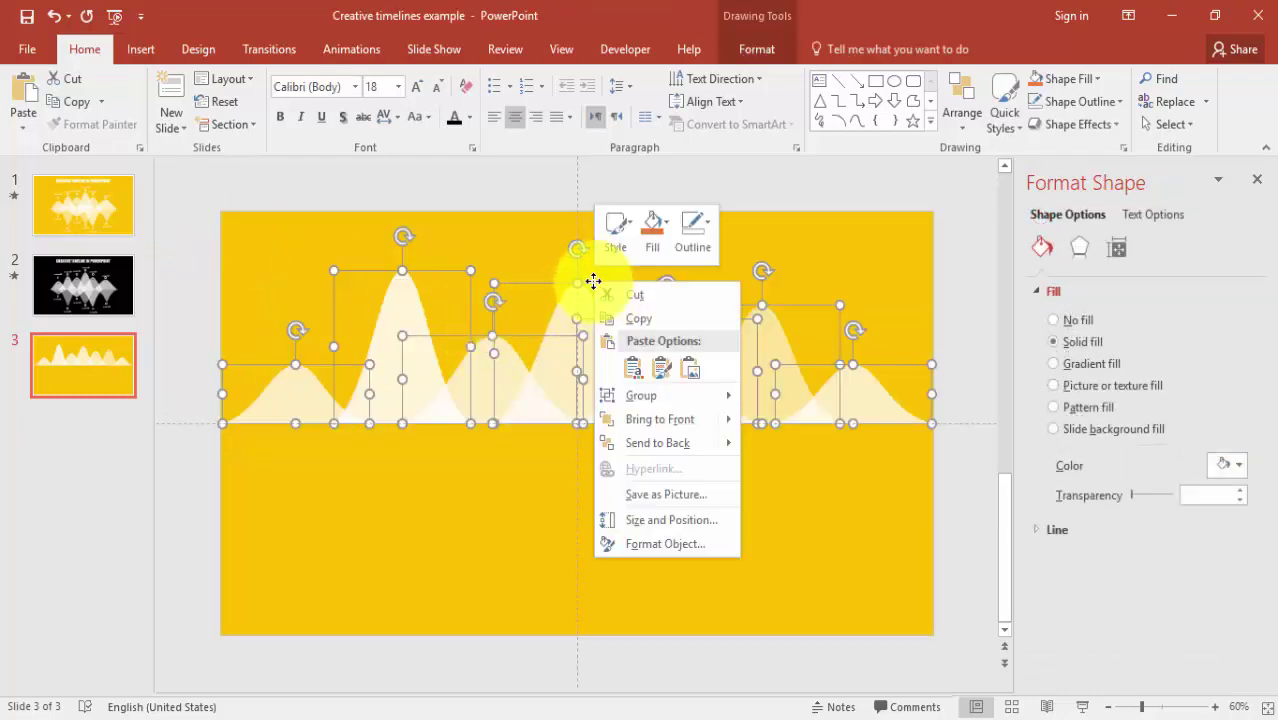
{"action": "mouse_move", "coordinate": [690, 396]}
{"action": "left_click", "coordinate": [785, 398]}
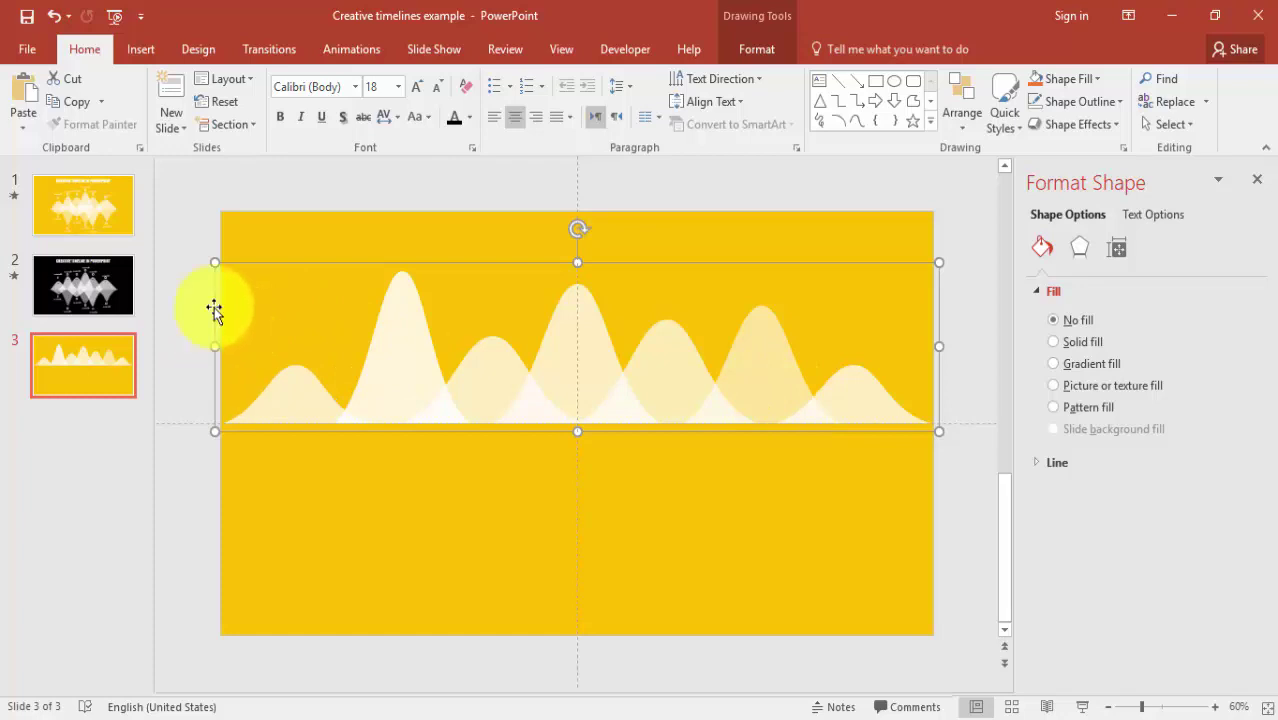
Step: Shrink the wave group inward from both sides and recentre it above the middle line
{"action": "left_click_drag", "start_coordinate": [210, 263], "coordinate": [284, 272]}
{"action": "left_click_drag", "start_coordinate": [936, 270], "coordinate": [867, 275]}
{"action": "left_click_drag", "start_coordinate": [680, 379], "coordinate": [686, 379]}
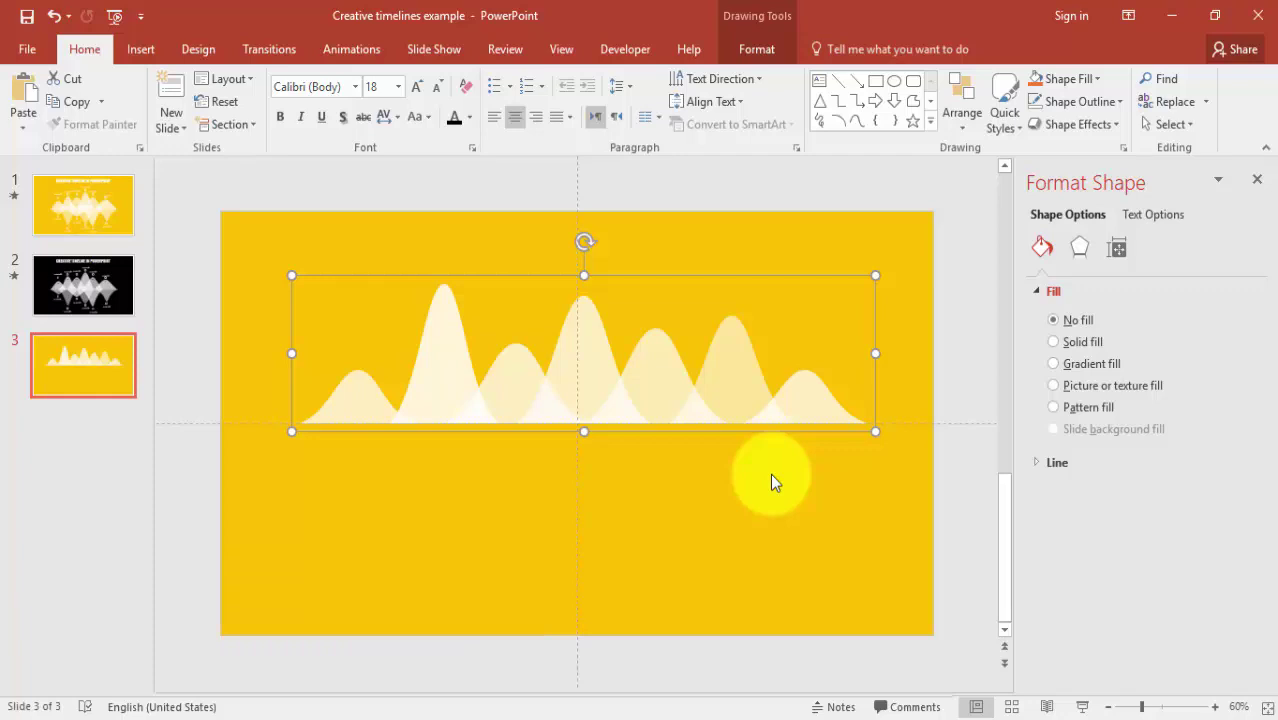
Step: Copy the wave group, flip the copy vertically, and position it beneath the middle line
{"action": "key", "text": "ctrl+c"}
{"action": "key", "text": "ctrl+v"}
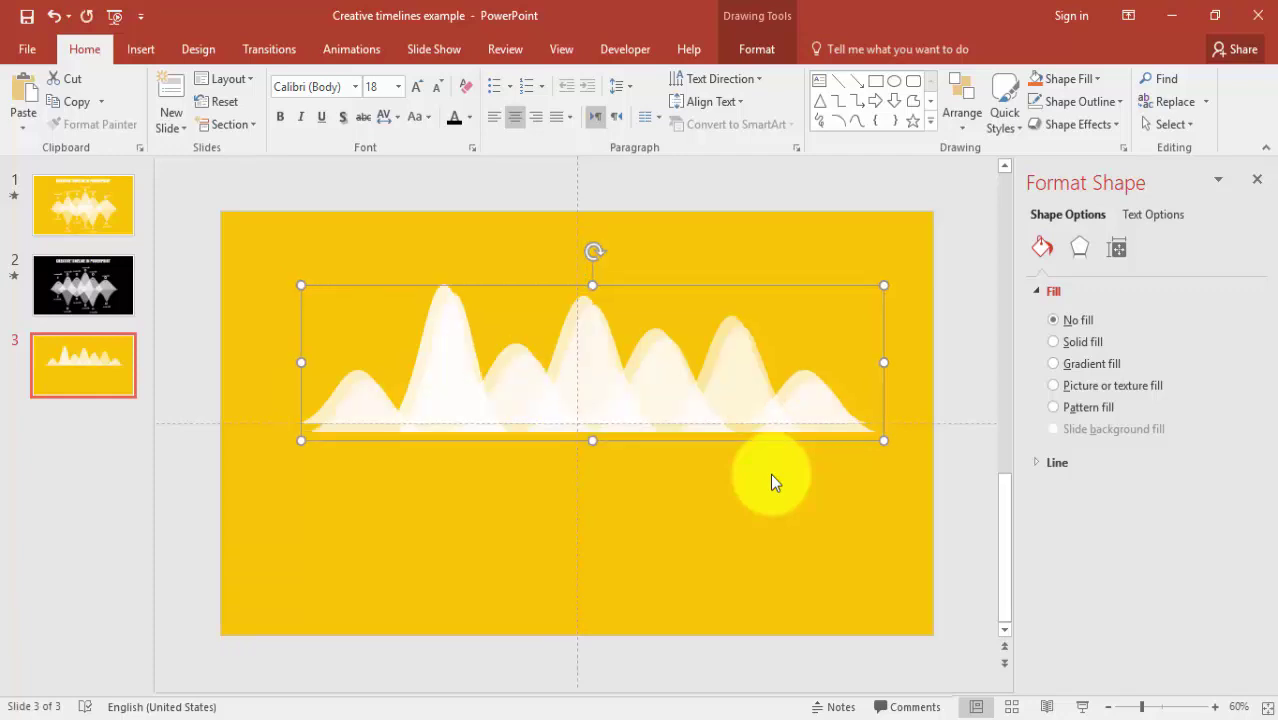
{"action": "left_click_drag", "start_coordinate": [662, 379], "coordinate": [651, 506]}
{"action": "left_click", "coordinate": [757, 49]}
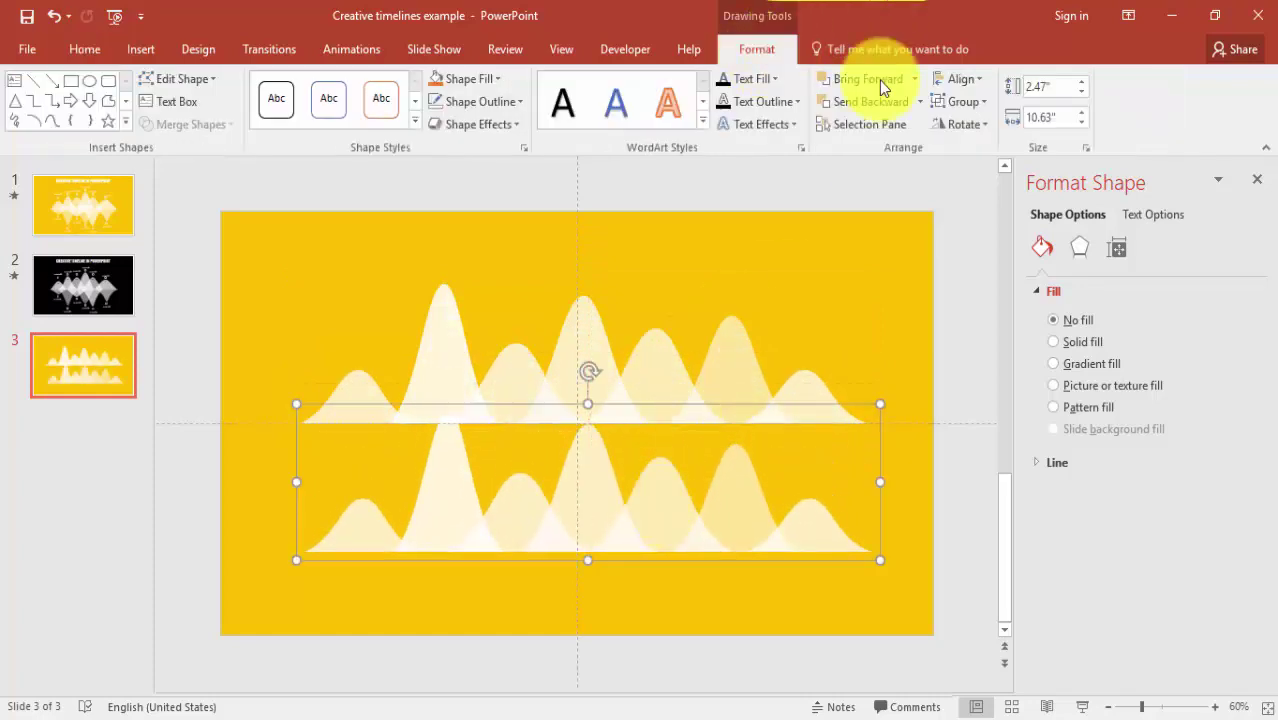
{"action": "left_click", "coordinate": [974, 127]}
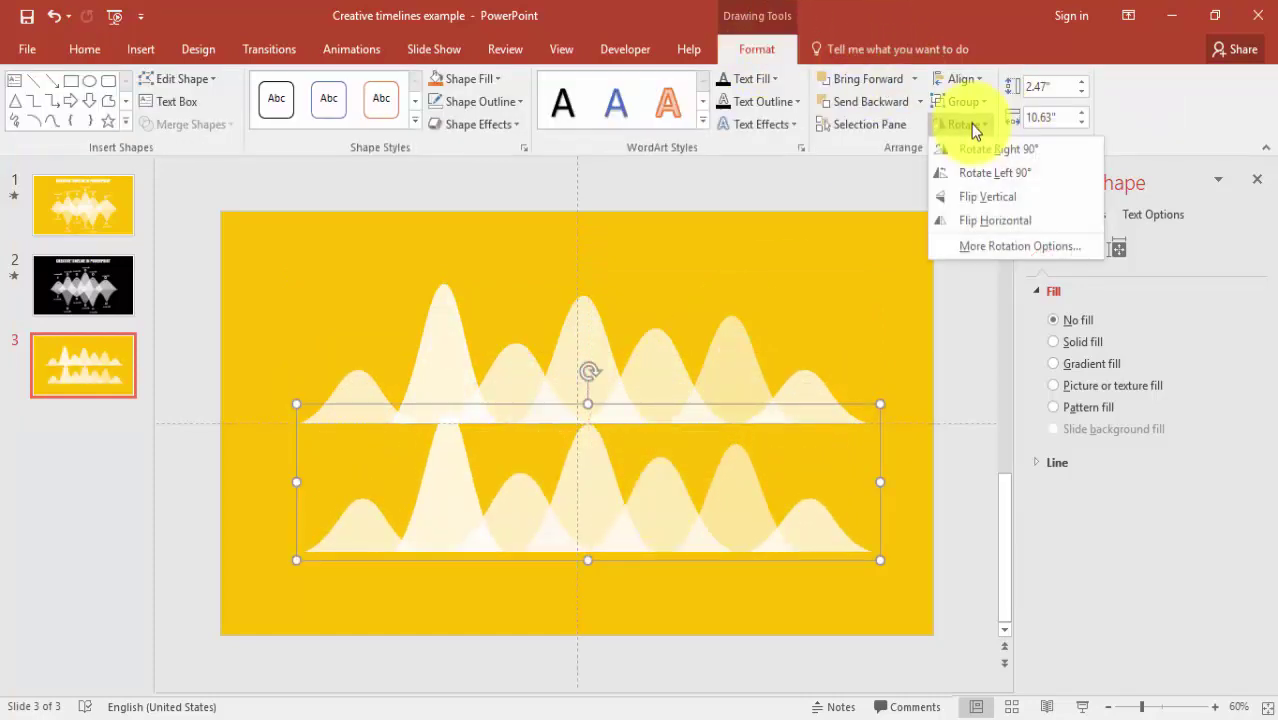
{"action": "left_click", "coordinate": [979, 200]}
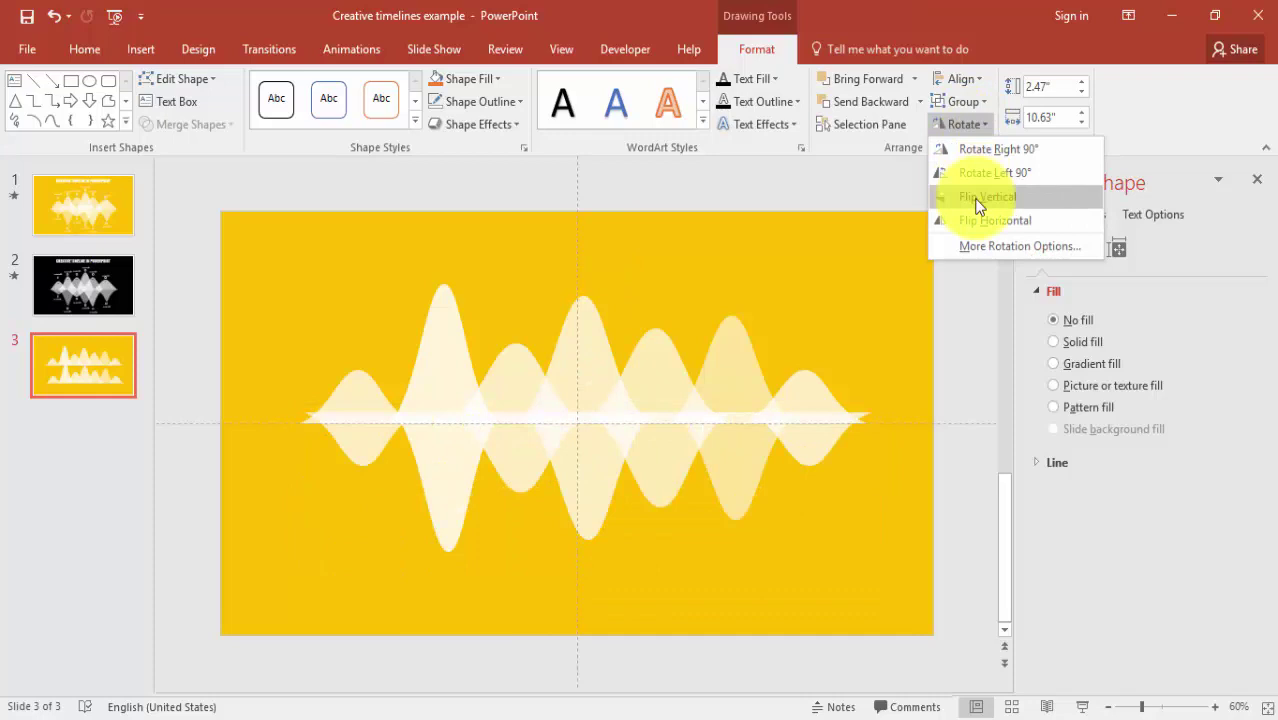
{"action": "left_click_drag", "start_coordinate": [593, 448], "coordinate": [608, 466]}
{"action": "left_click", "coordinate": [906, 367]}
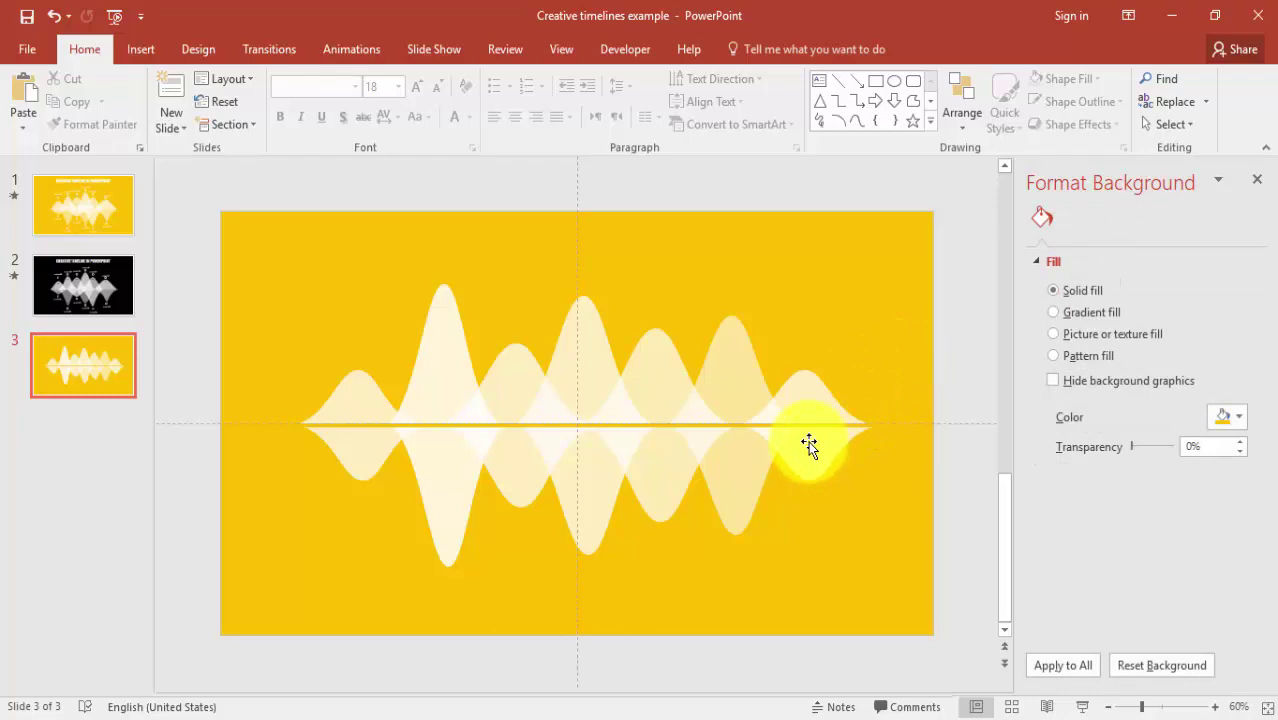
Step: Undo the last wave change, check the finished timeline on slide 1, and return to slide 3
{"action": "key", "text": "ctrl+z"}
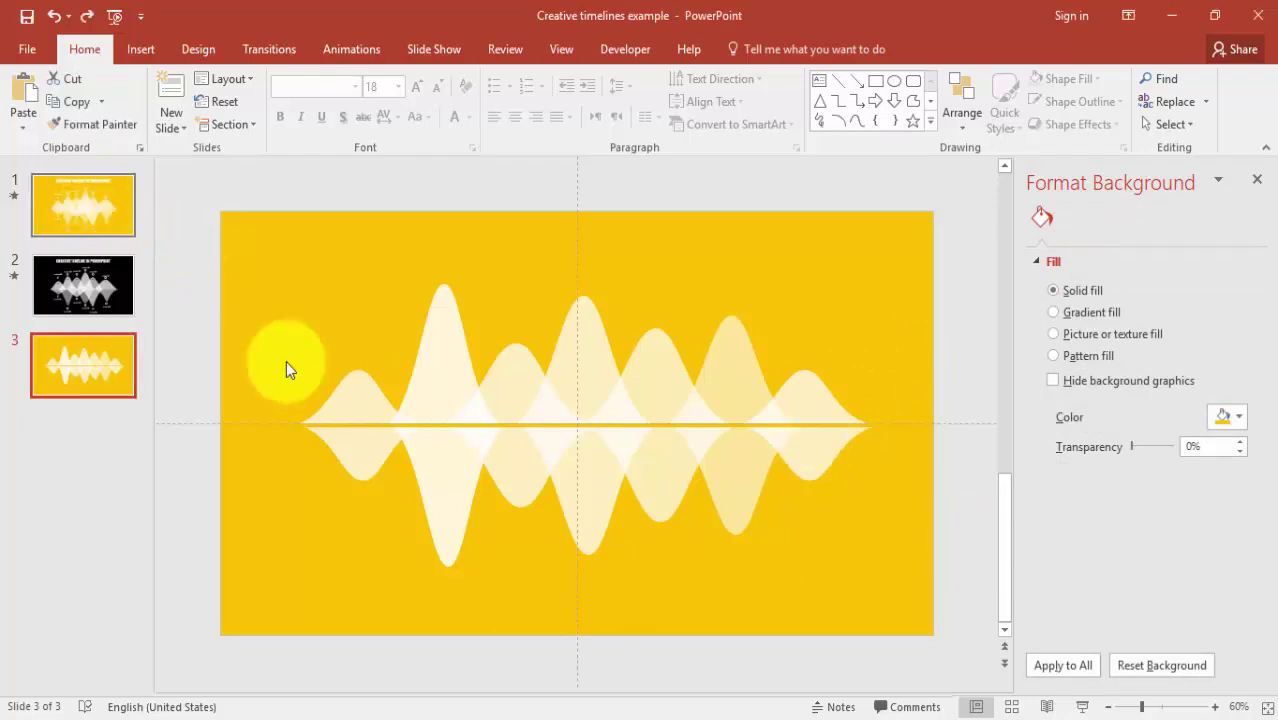
{"action": "left_click", "coordinate": [93, 203]}
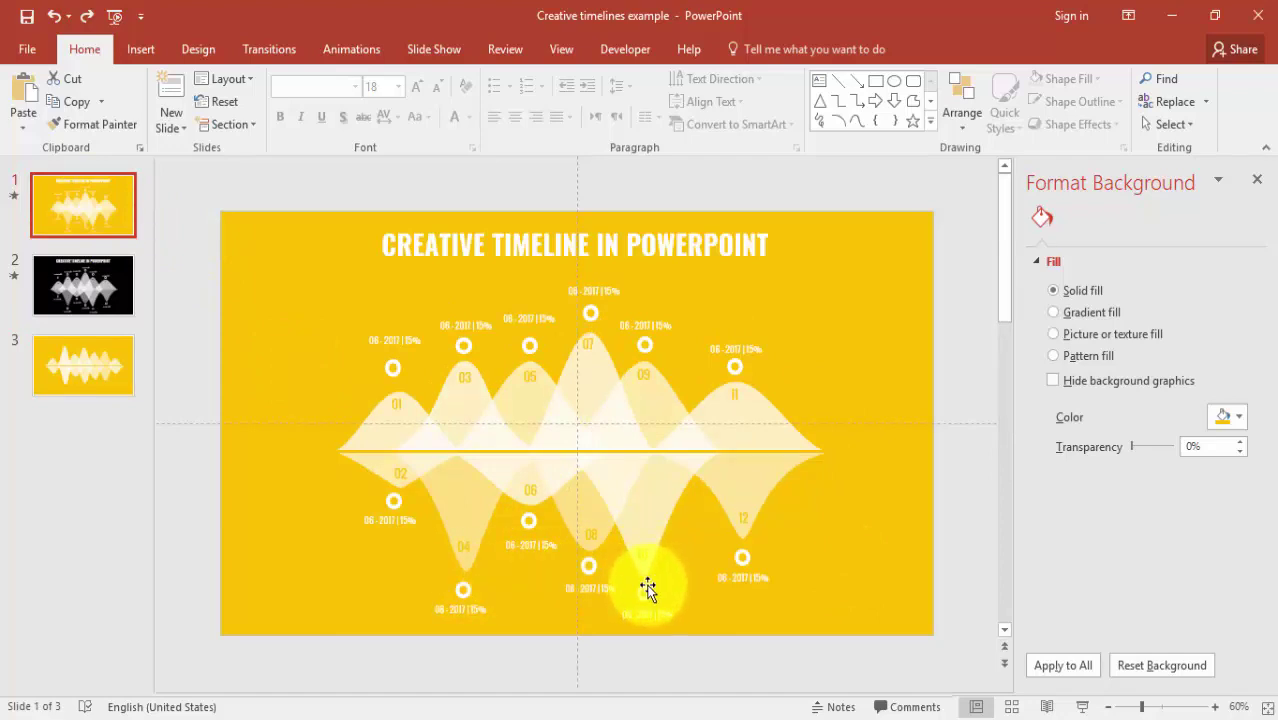
{"action": "left_click", "coordinate": [106, 342]}
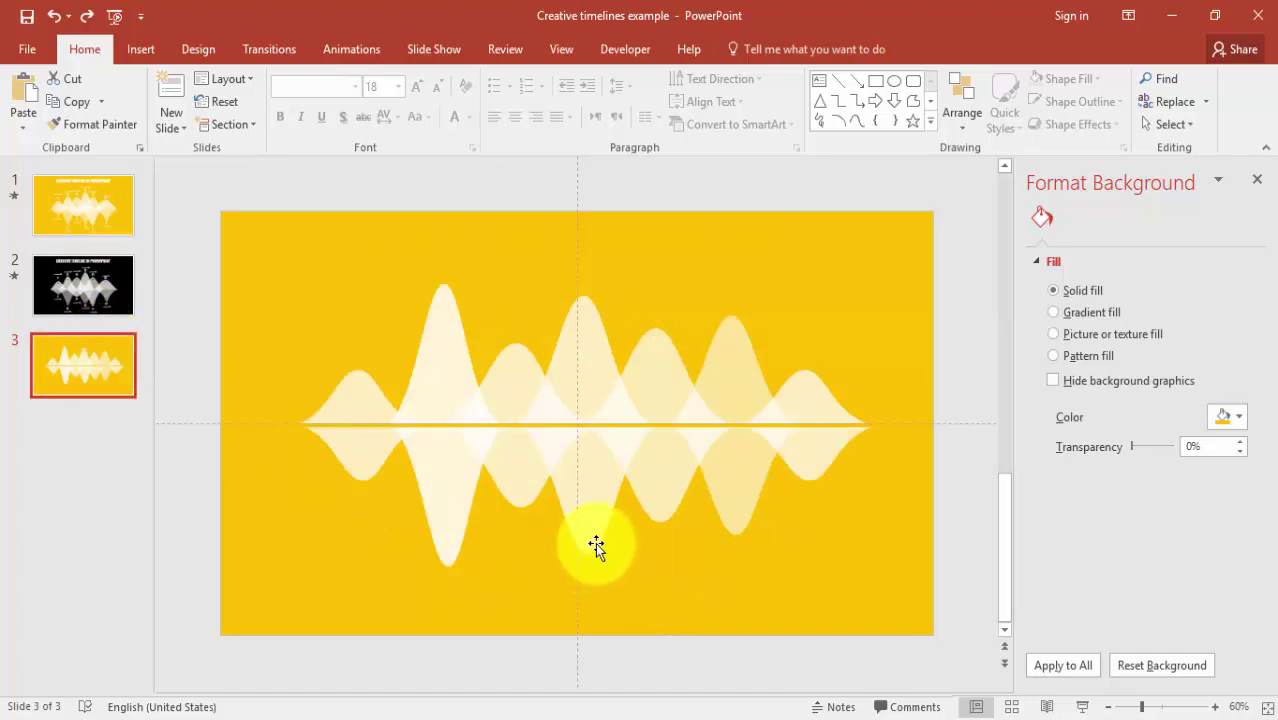
Step: Make the central dip's bottom a straight point and drag its handle into a narrower, deeper tip
{"action": "left_click", "coordinate": [589, 516]}
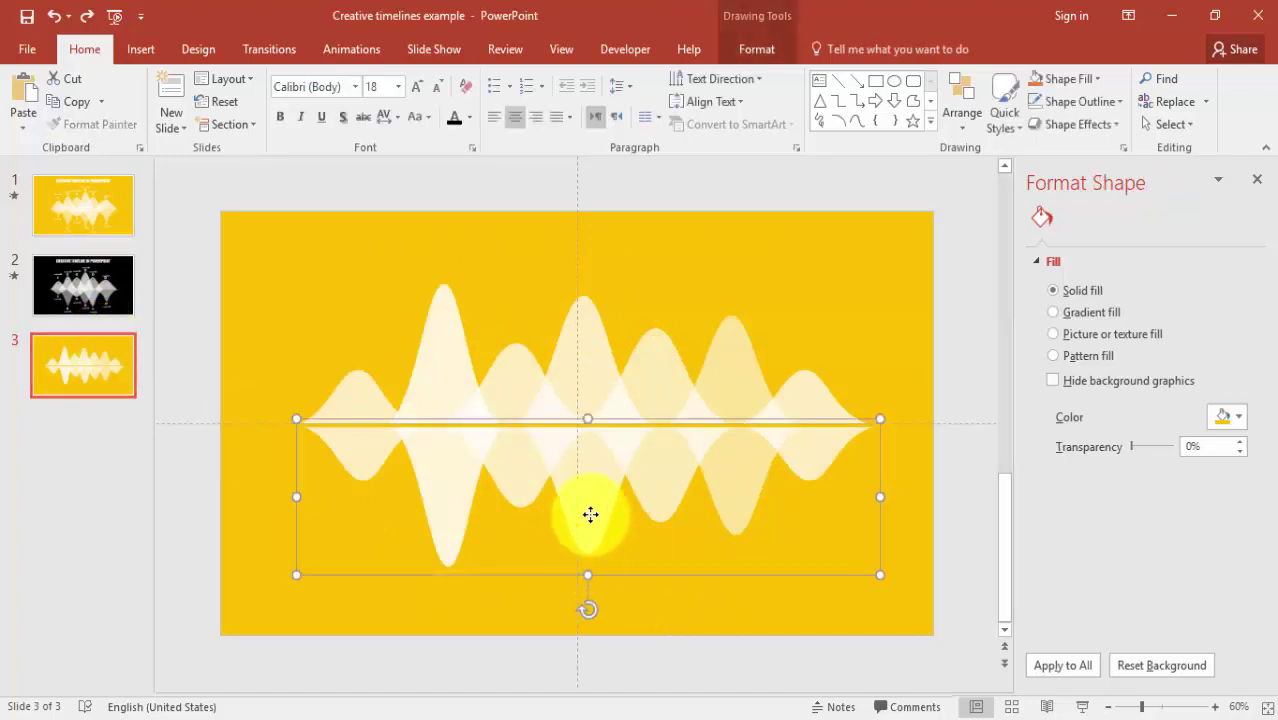
{"action": "left_click", "coordinate": [590, 514]}
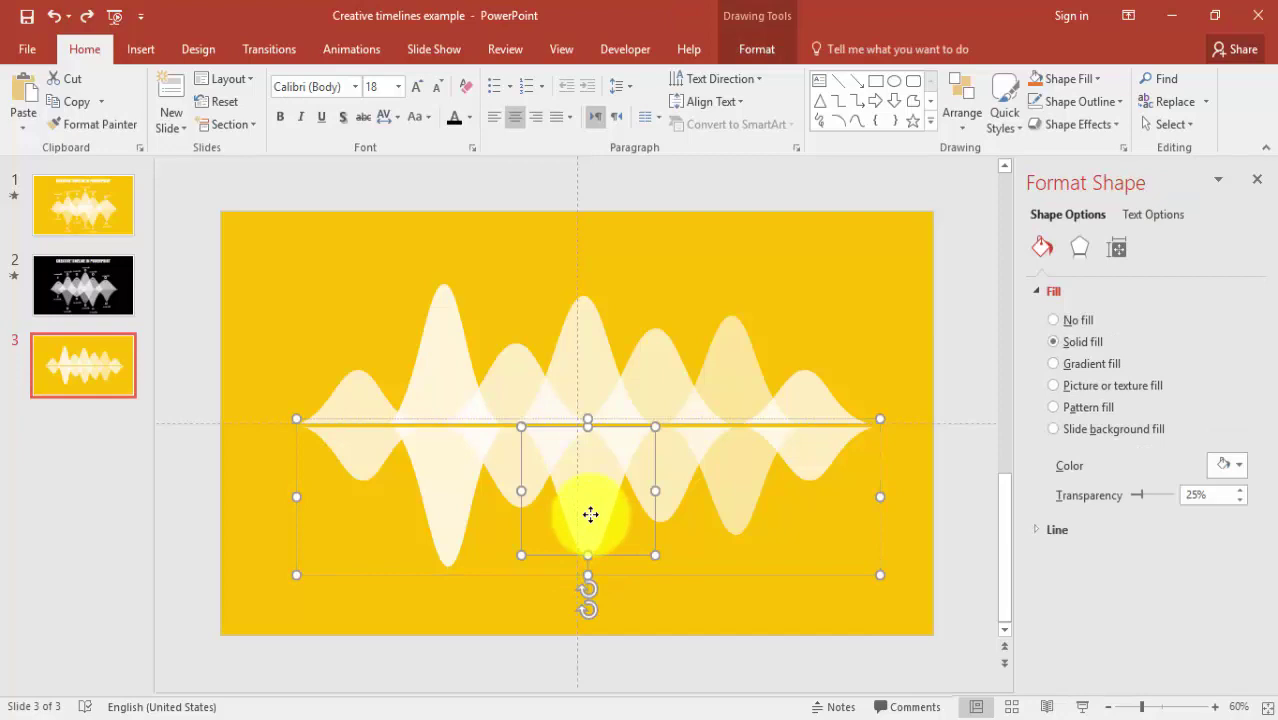
{"action": "right_click", "coordinate": [590, 514]}
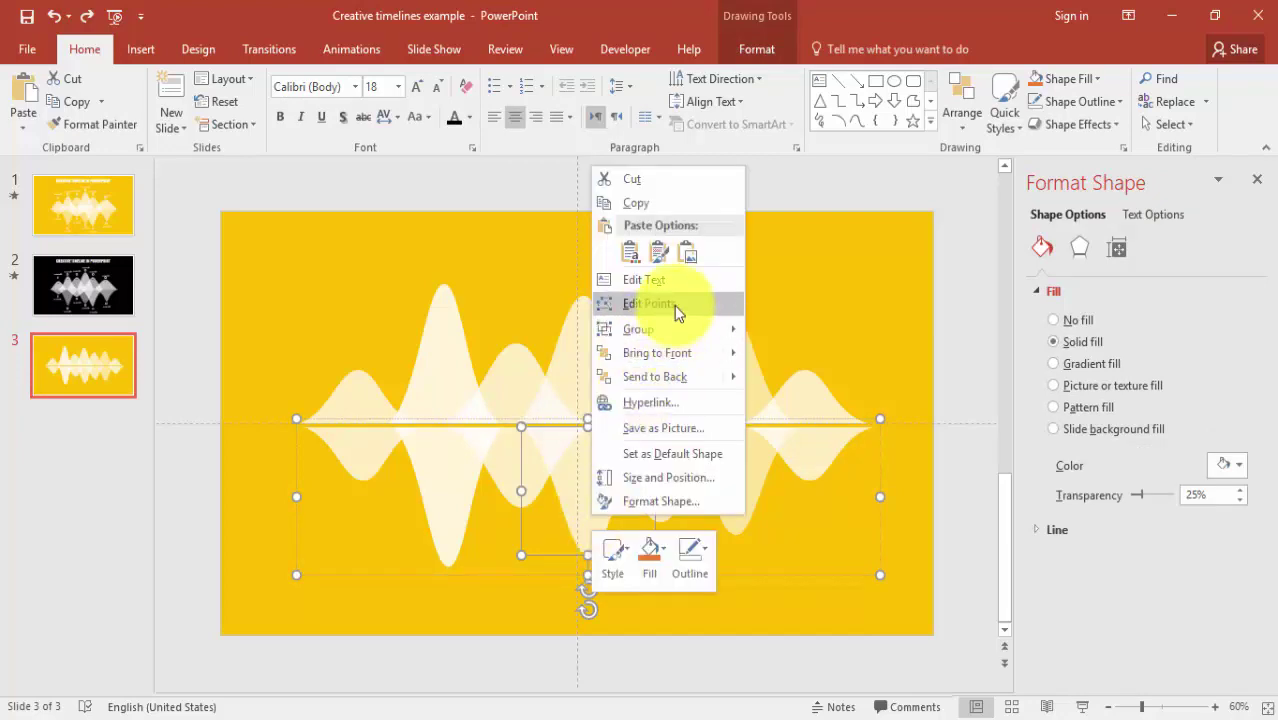
{"action": "left_click", "coordinate": [648, 300]}
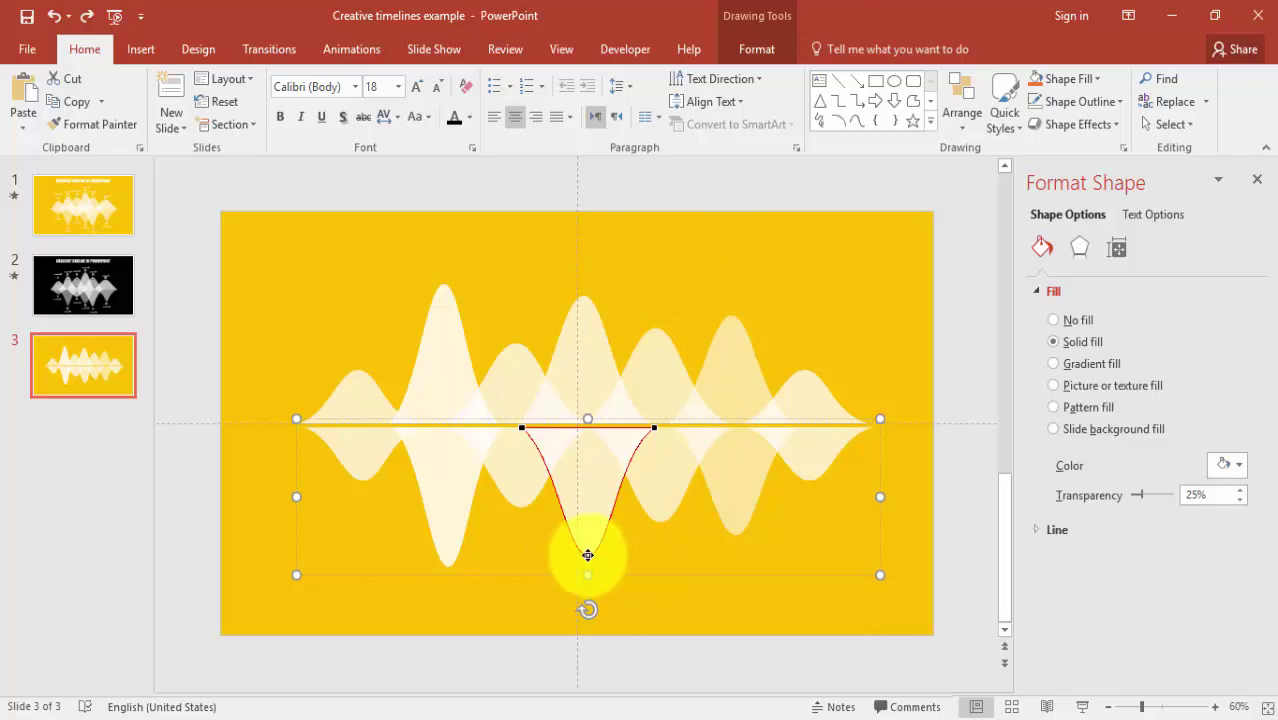
{"action": "right_click", "coordinate": [588, 555]}
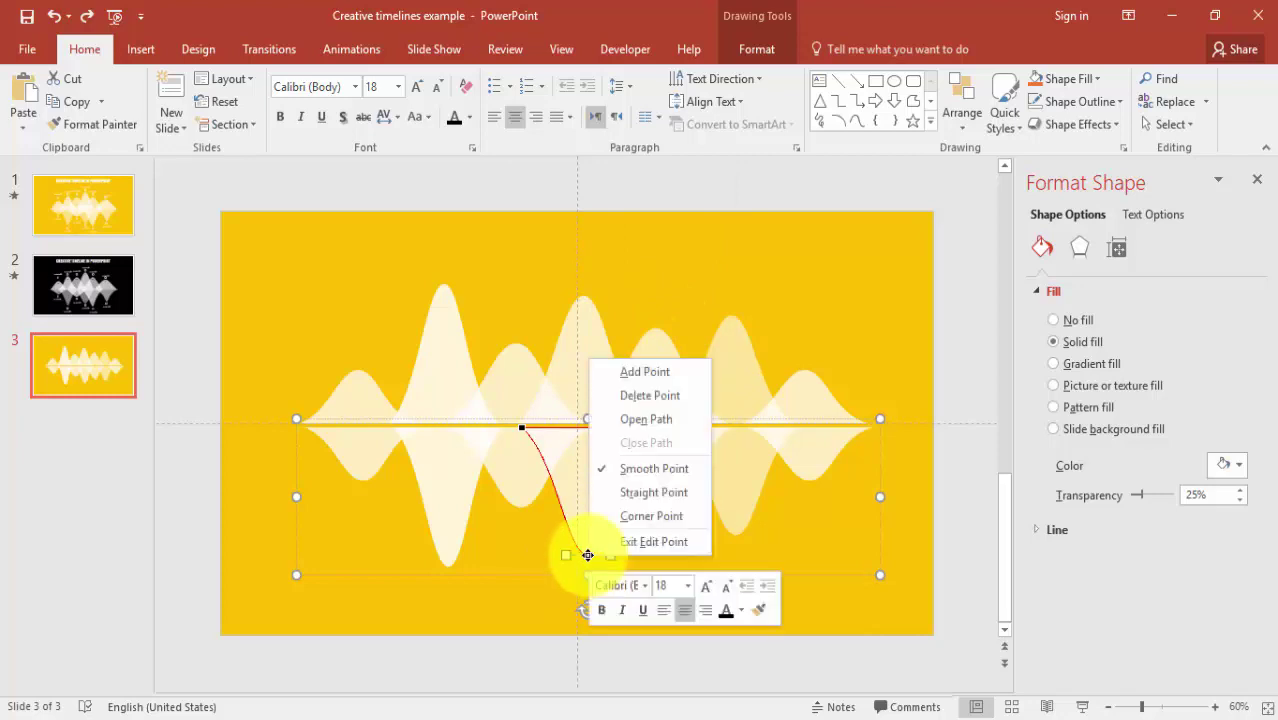
{"action": "left_click", "coordinate": [688, 497]}
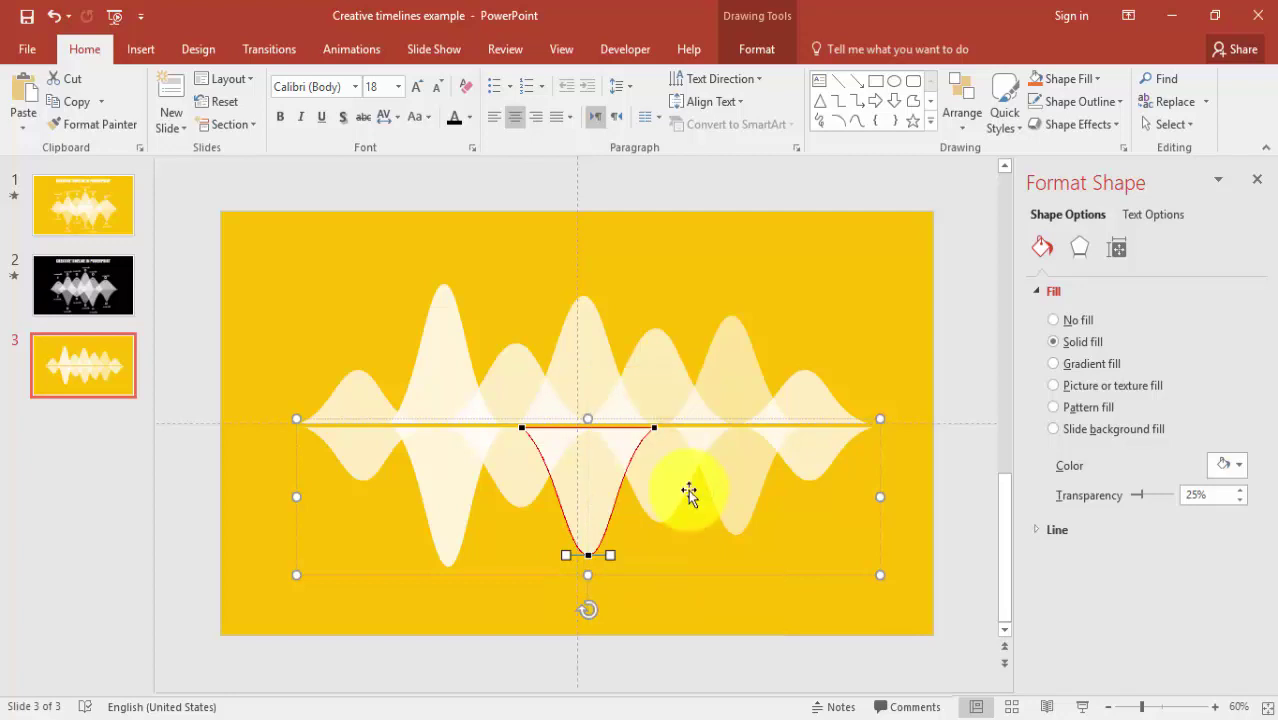
{"action": "left_click_drag", "start_coordinate": [564, 554], "coordinate": [611, 557]}
{"action": "left_click", "coordinate": [607, 556]}
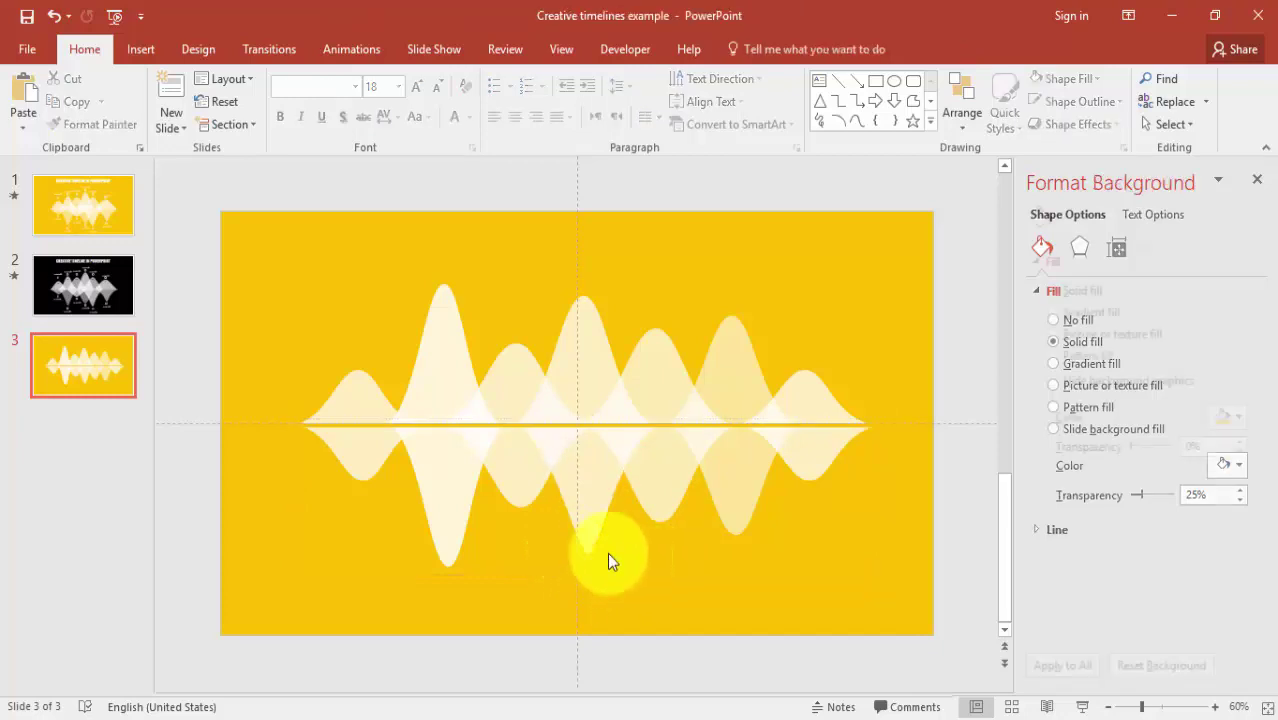
{"action": "left_click", "coordinate": [443, 517]}
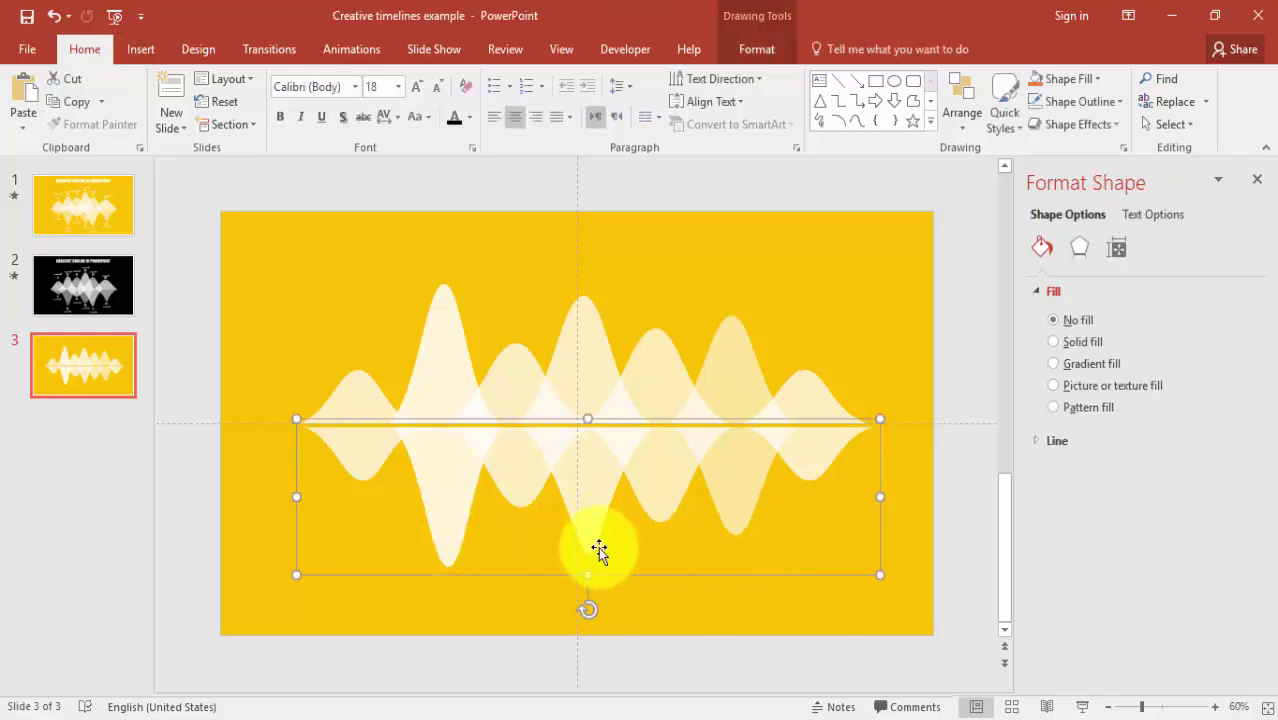
Step: Convert the rightmost dip's bottom point to a straight point and drag its handles to taper it
{"action": "left_click", "coordinate": [820, 463]}
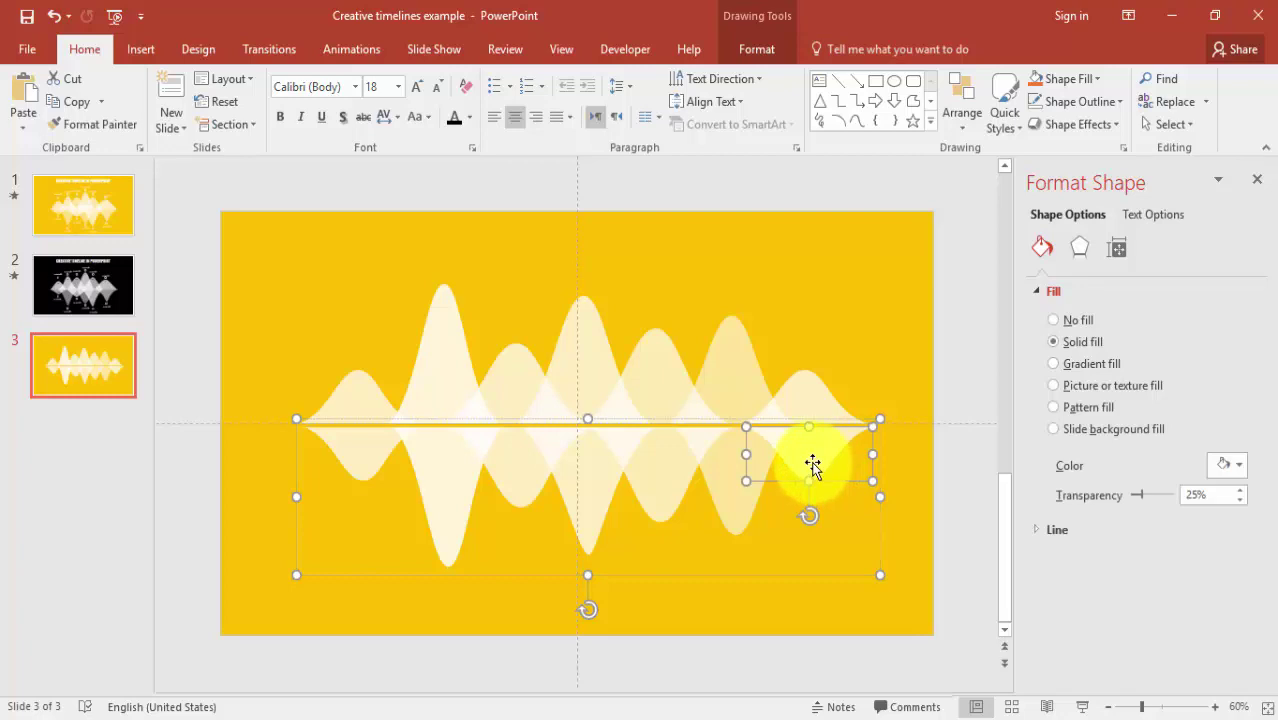
{"action": "right_click", "coordinate": [812, 462]}
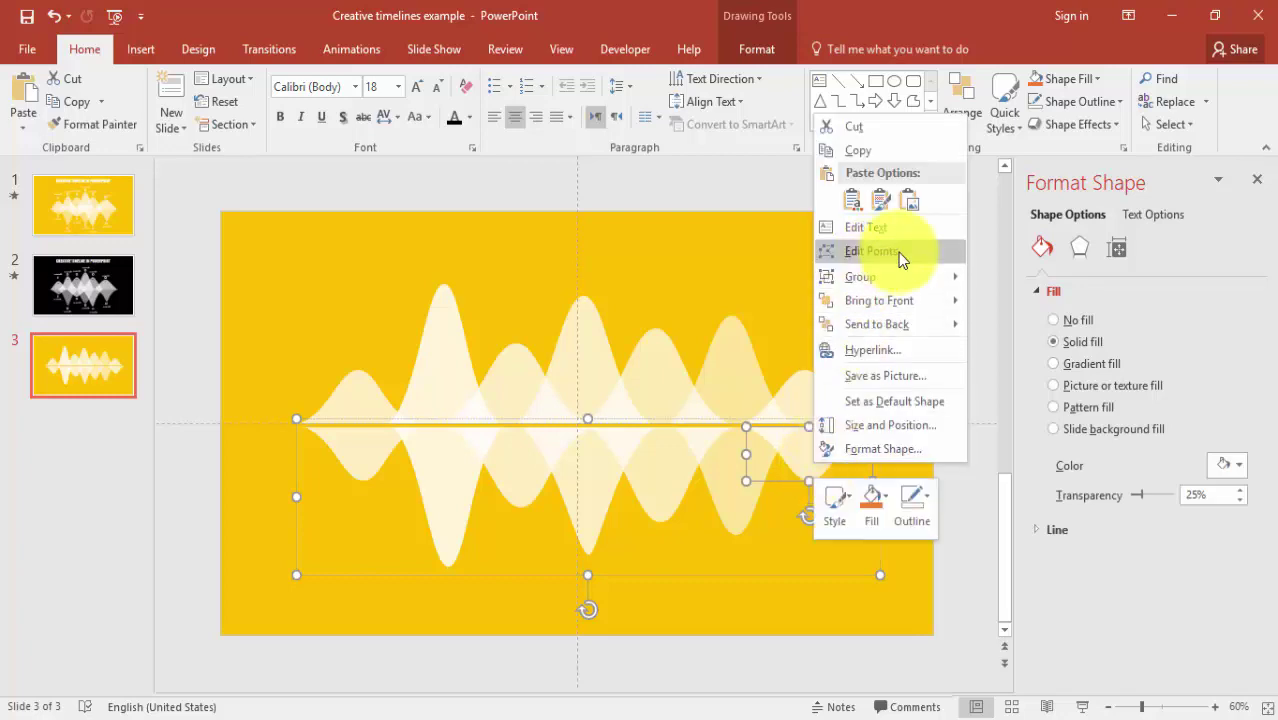
{"action": "left_click", "coordinate": [872, 251]}
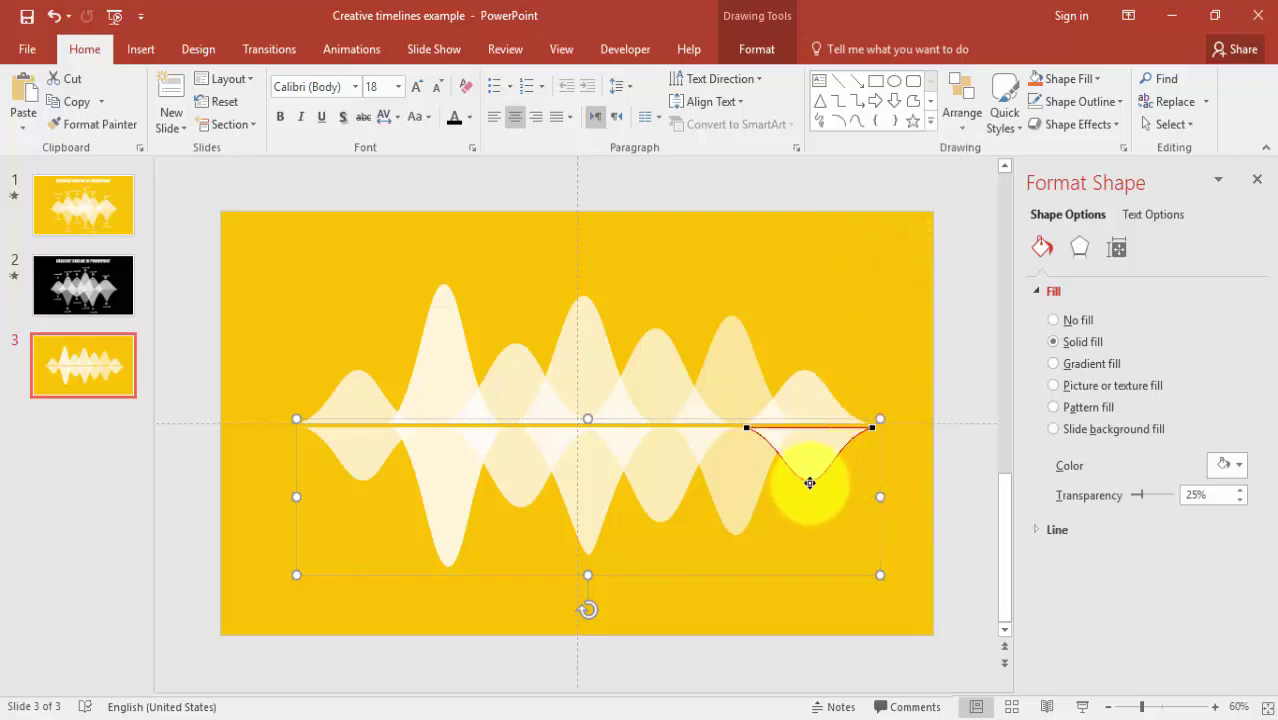
{"action": "right_click", "coordinate": [809, 483]}
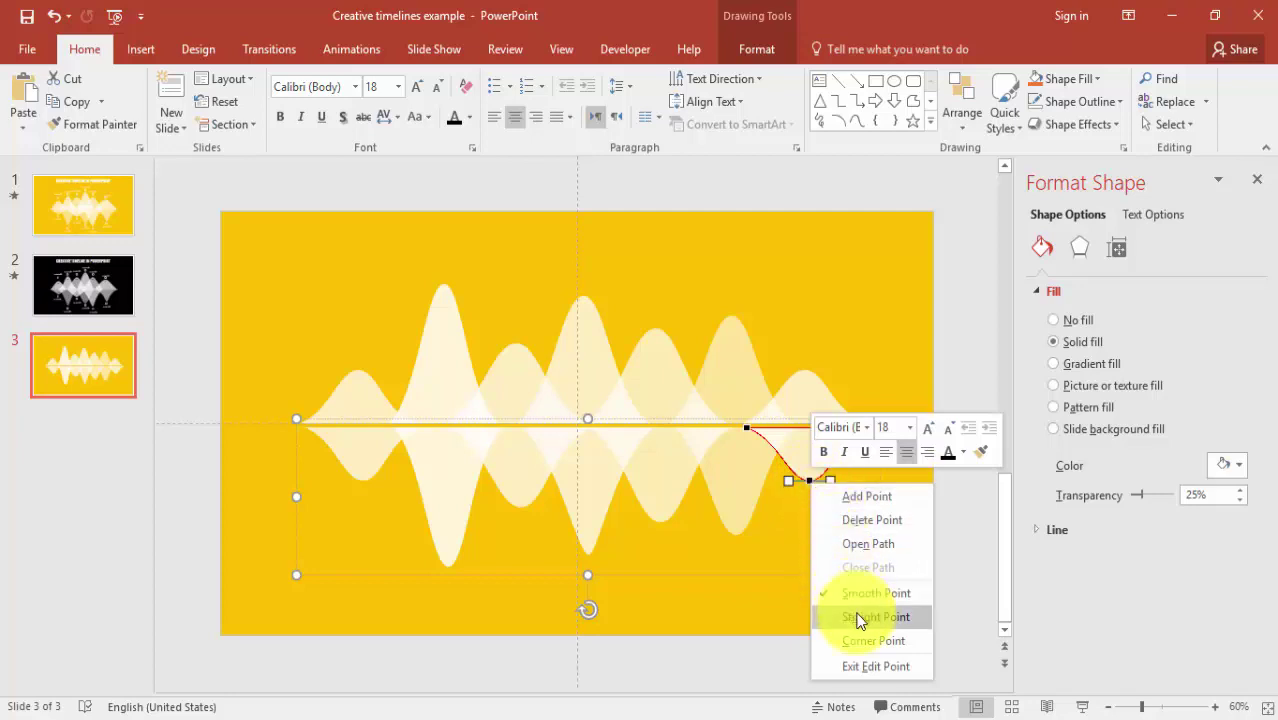
{"action": "left_click", "coordinate": [857, 618]}
{"action": "left_click_drag", "start_coordinate": [789, 482], "coordinate": [820, 486]}
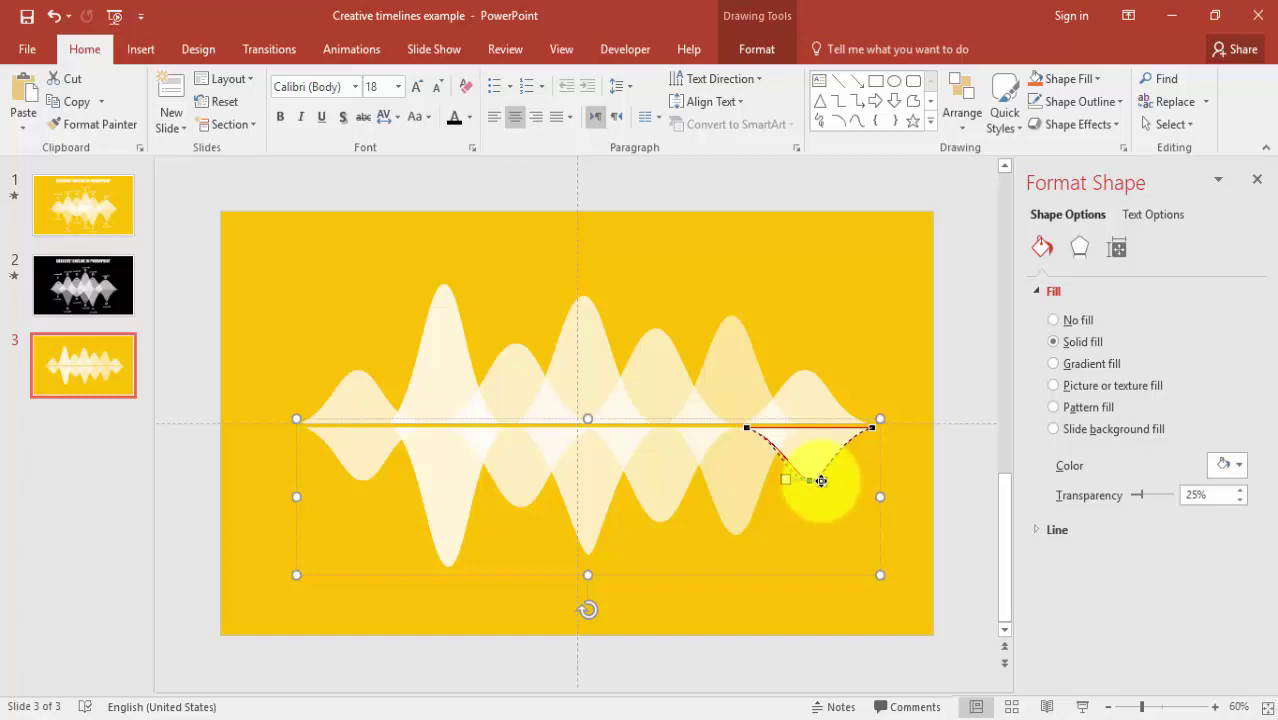
{"action": "left_click_drag", "start_coordinate": [820, 481], "coordinate": [820, 484]}
{"action": "left_click", "coordinate": [820, 508]}
Step: Re-edit the rightmost dip's lower point and drag it so the bottom ends in a sharp point
{"action": "left_click", "coordinate": [806, 473]}
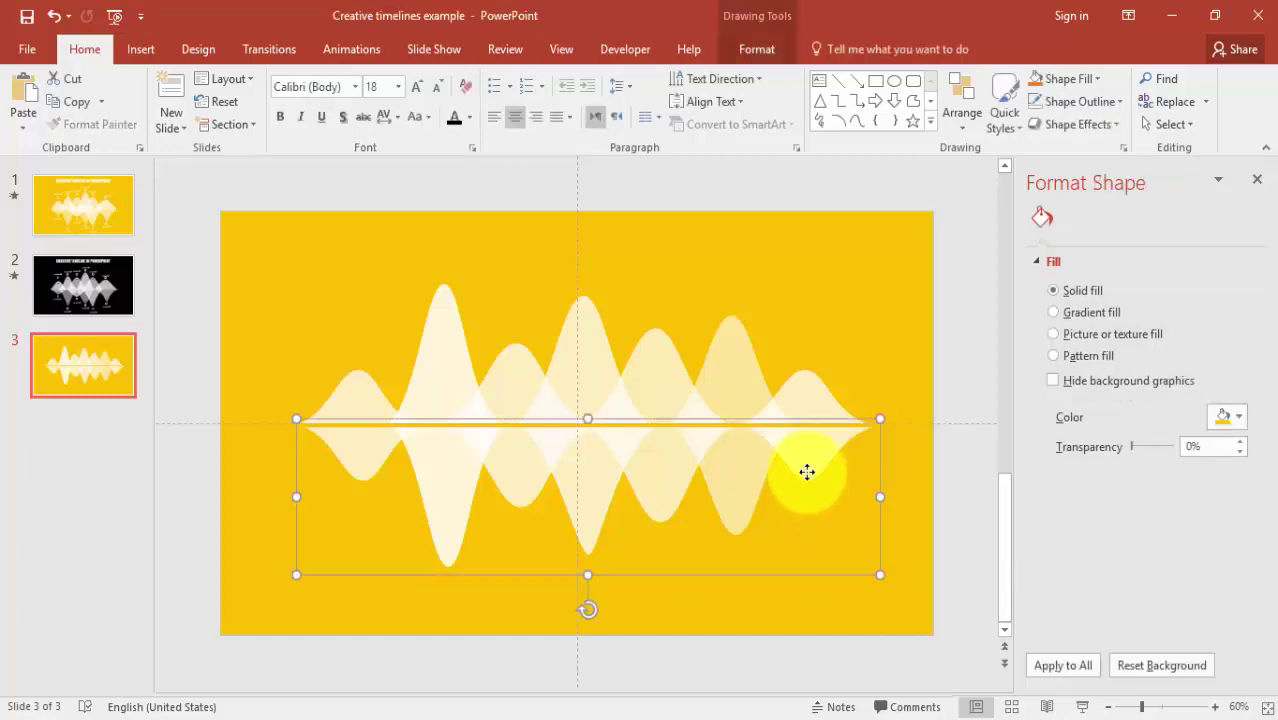
{"action": "left_click", "coordinate": [807, 472]}
{"action": "right_click", "coordinate": [807, 472]}
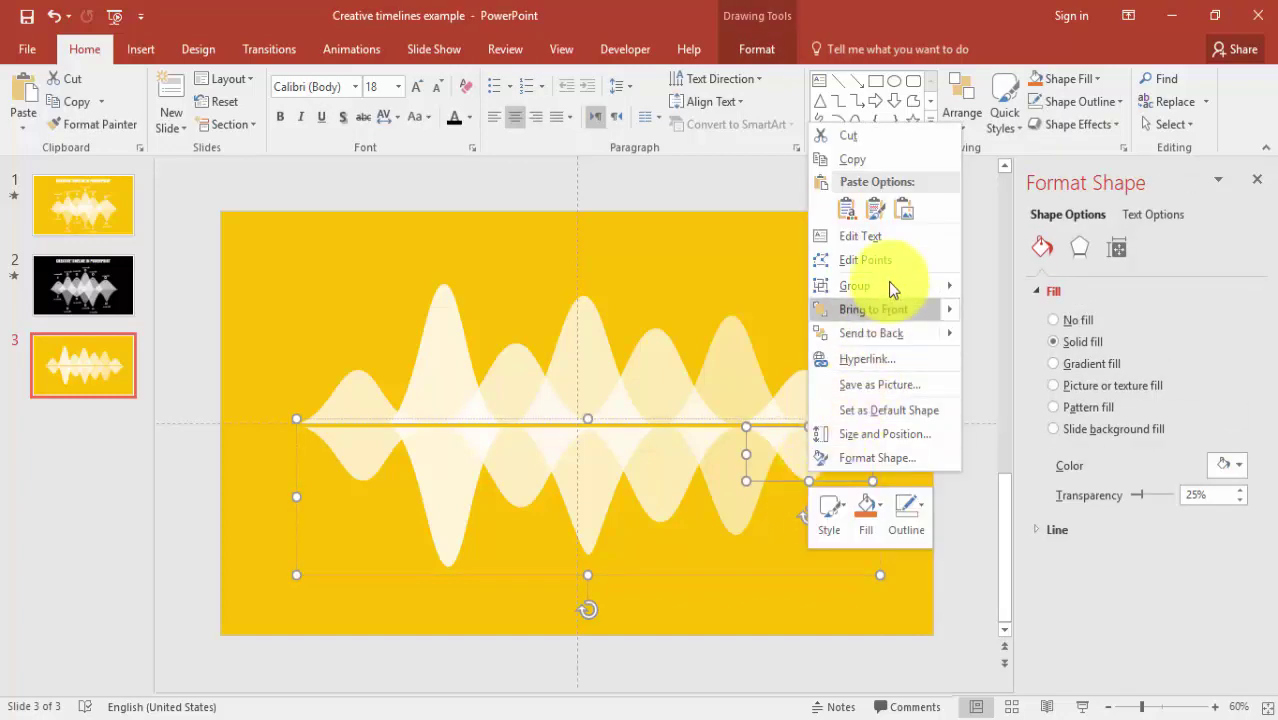
{"action": "left_click", "coordinate": [862, 260]}
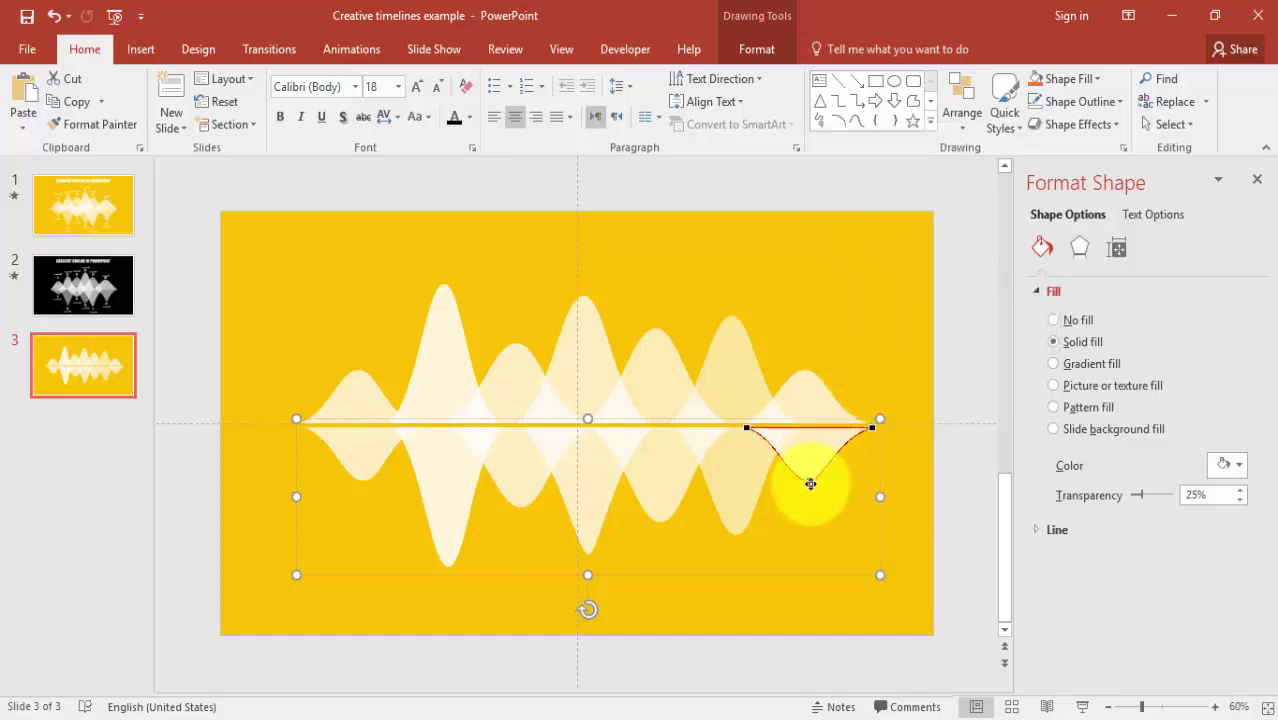
{"action": "right_click", "coordinate": [807, 481]}
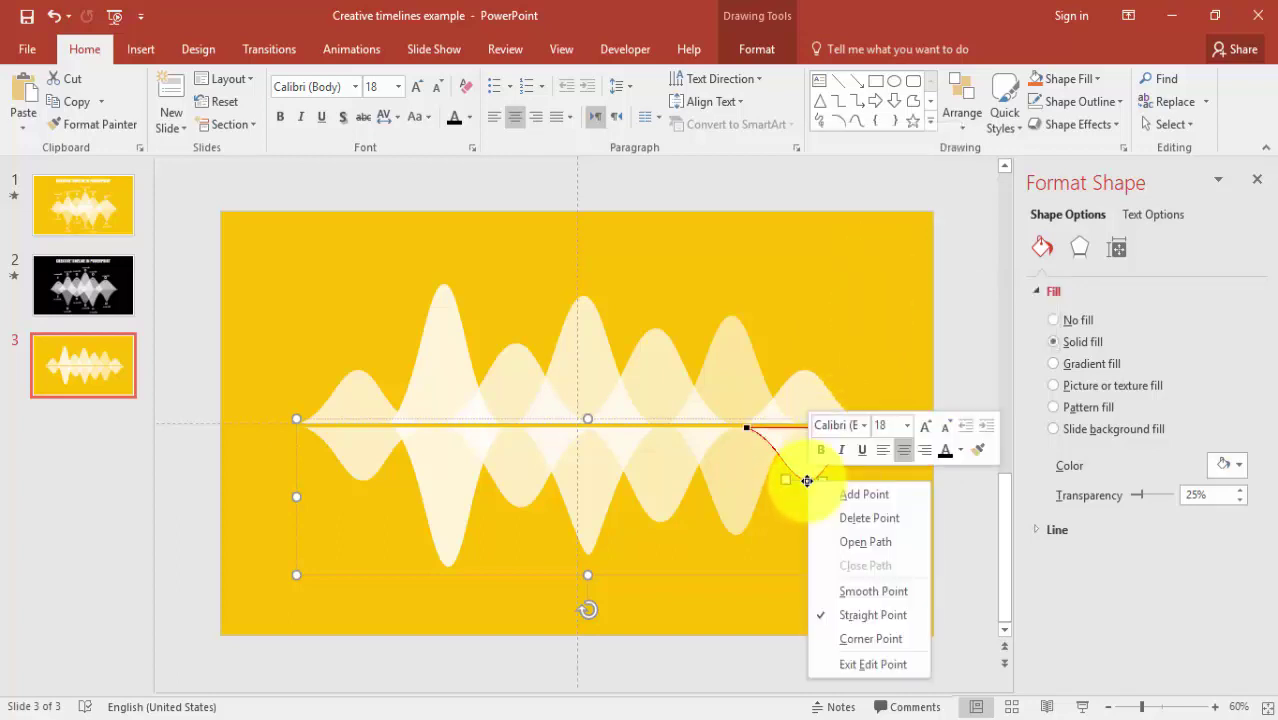
{"action": "left_click", "coordinate": [783, 475]}
{"action": "left_click_drag", "start_coordinate": [784, 476], "coordinate": [818, 489]}
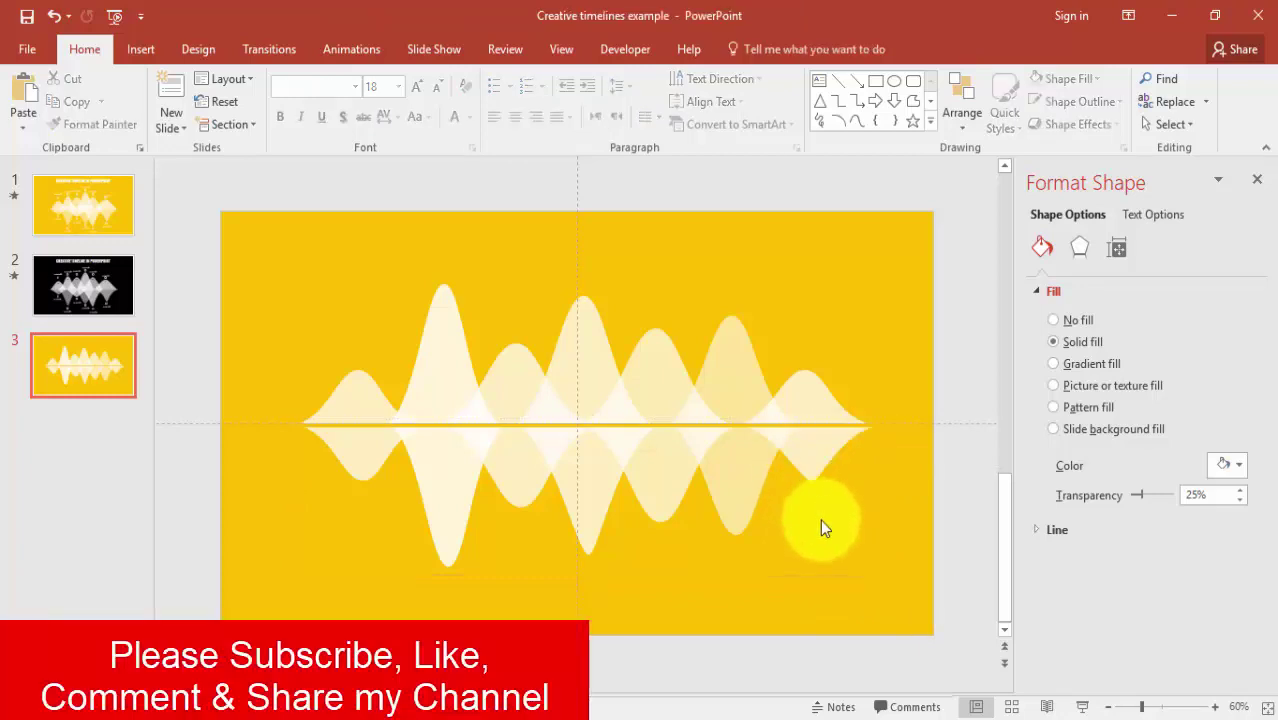
{"action": "left_click", "coordinate": [820, 519]}
{"action": "left_click", "coordinate": [820, 472]}
{"action": "left_click", "coordinate": [820, 463]}
Step: Shift the rightmost dip slightly left for even spacing along the line
{"action": "left_click", "coordinate": [770, 499]}
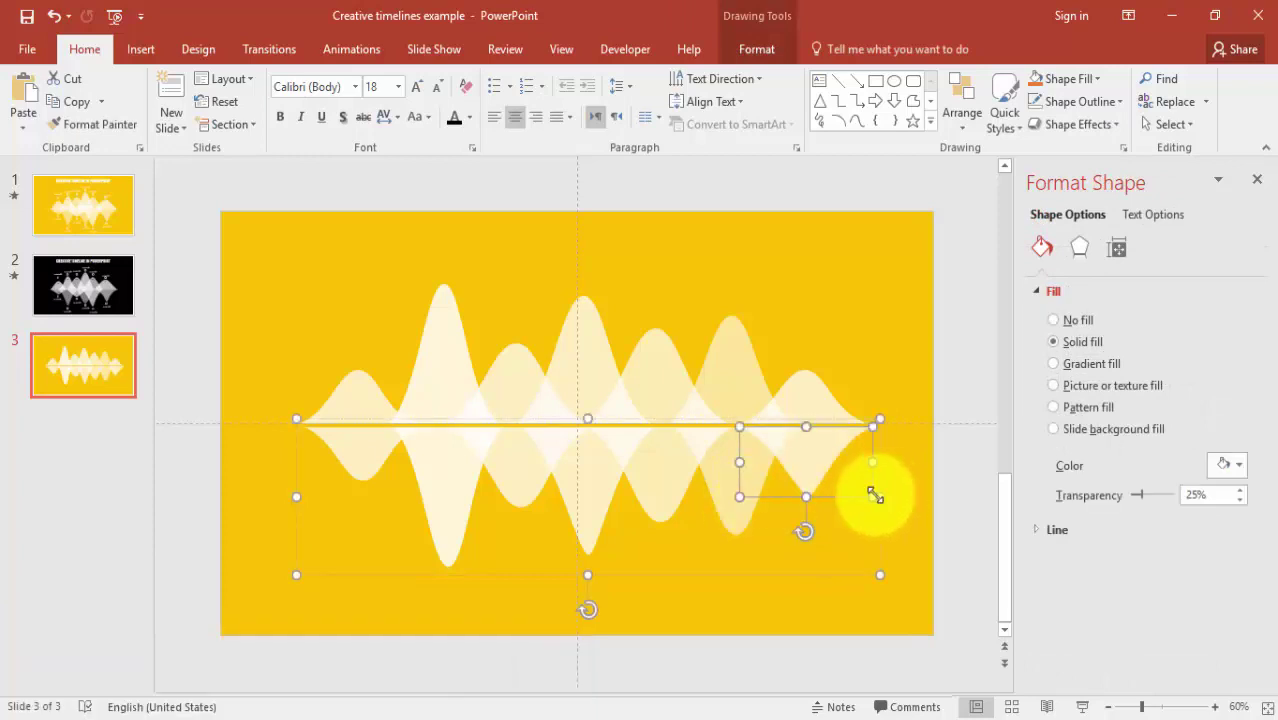
{"action": "left_click_drag", "start_coordinate": [870, 497], "coordinate": [864, 500]}
{"action": "left_click", "coordinate": [949, 503]}
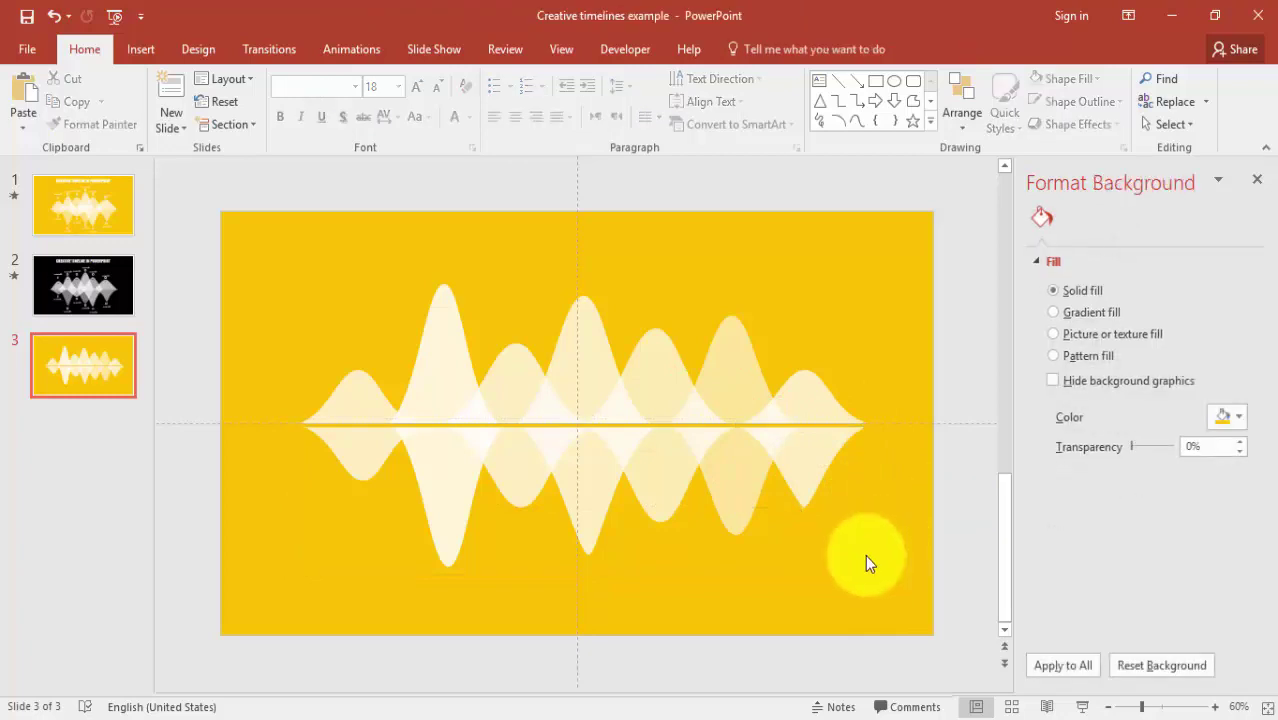
Step: Stretch the central dip deeper and wider from its corner, then nudge it slightly left
{"action": "left_click", "coordinate": [602, 476]}
{"action": "left_click", "coordinate": [604, 473]}
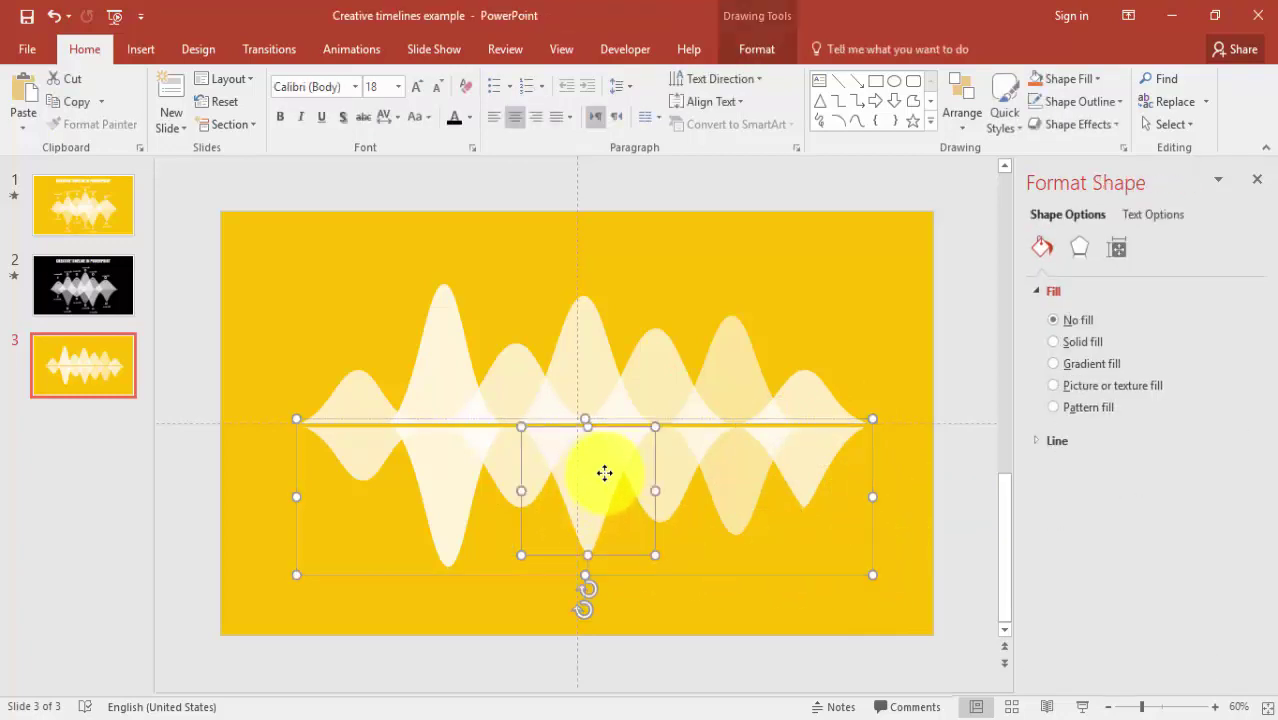
{"action": "left_click_drag", "start_coordinate": [658, 563], "coordinate": [670, 575]}
{"action": "left_click_drag", "start_coordinate": [670, 503], "coordinate": [655, 502]}
Step: Widen the left dip slightly to the left with its side handle
{"action": "left_click", "coordinate": [456, 531]}
{"action": "left_click_drag", "start_coordinate": [393, 498], "coordinate": [389, 497]}
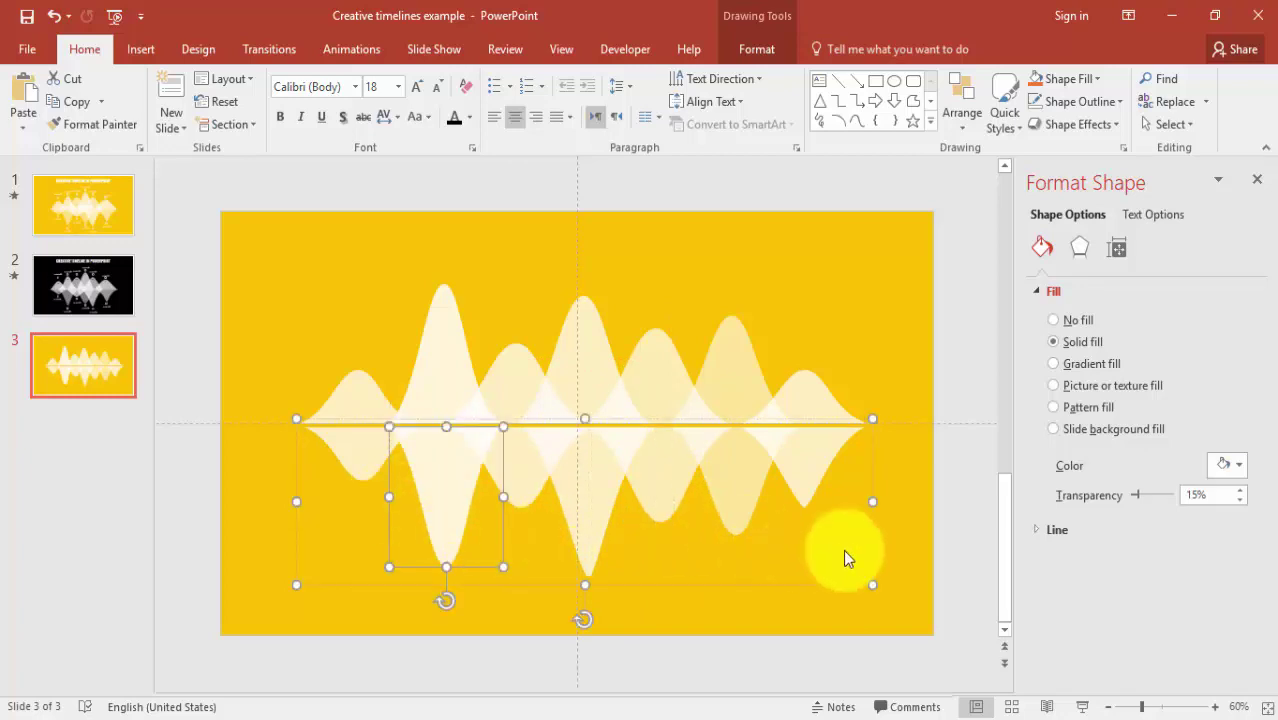
{"action": "left_click", "coordinate": [950, 509]}
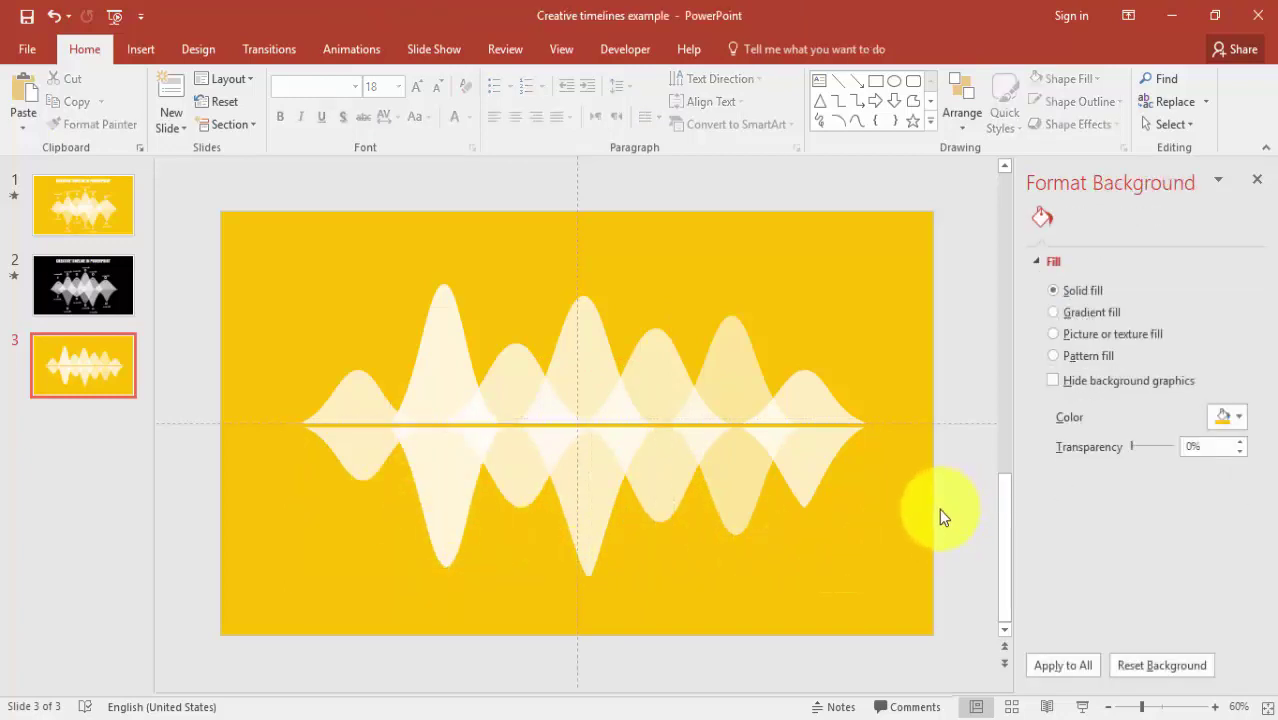